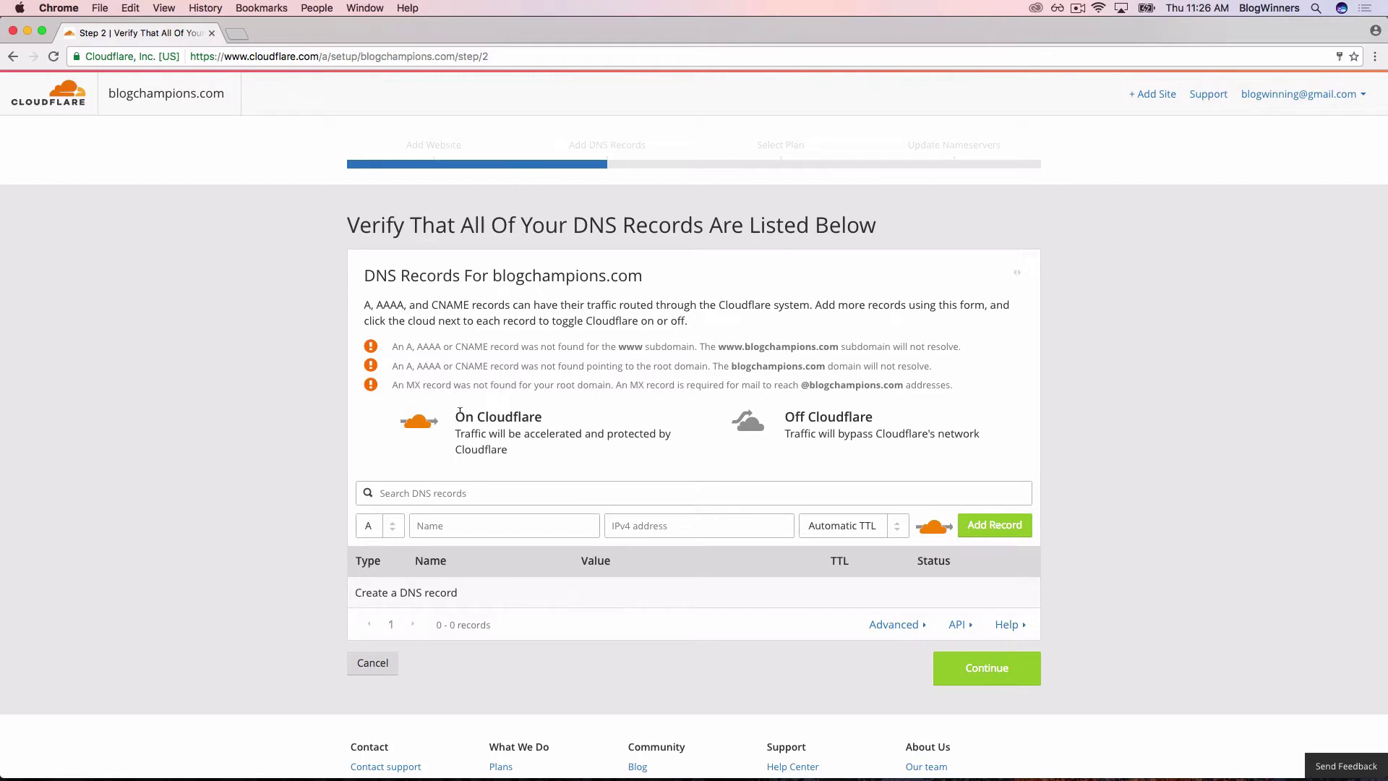
- Open a new blank browser tab beside Cloudflare's DNS records step
{"action": "key", "text": "super+t"}
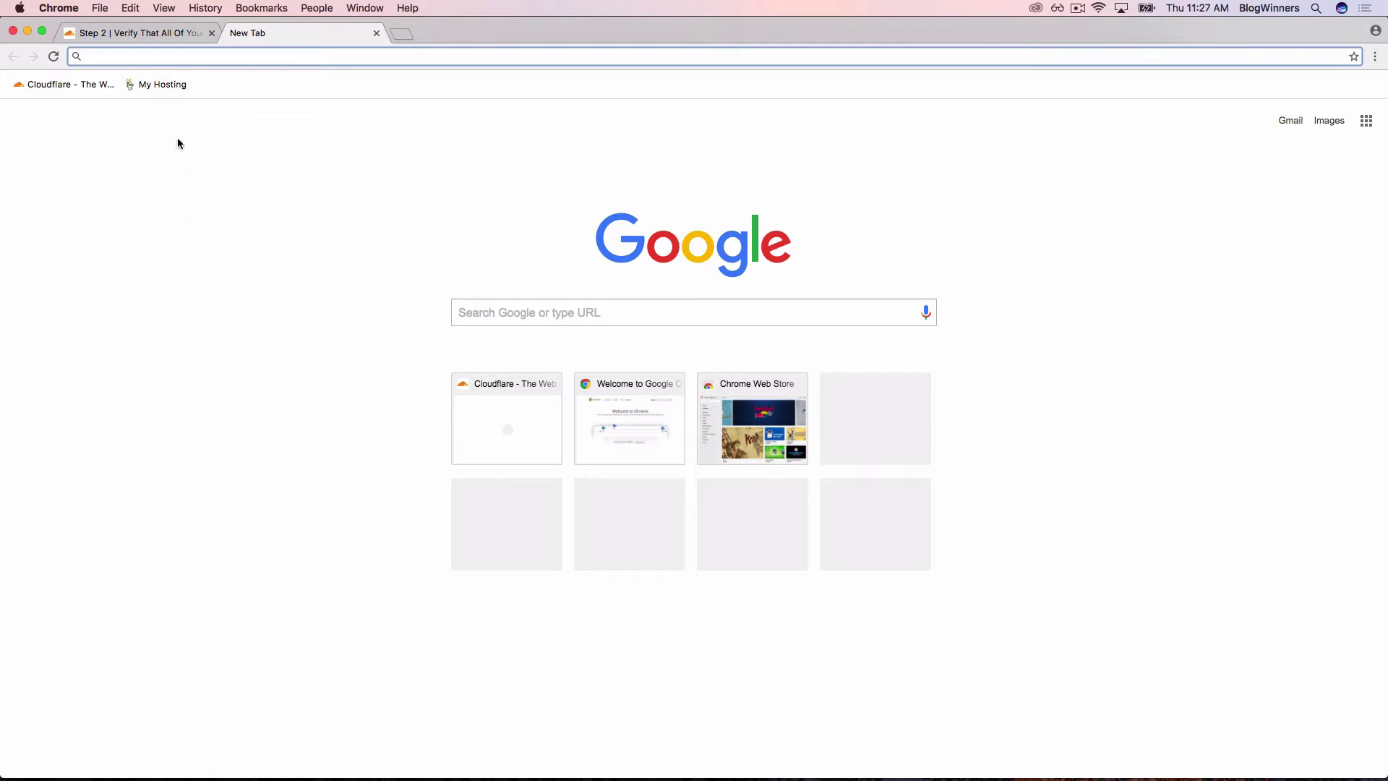
- Search Google for 'godaddy' and open the GoDaddy homepage from the results
{"action": "left_click", "coordinate": [484, 308]}
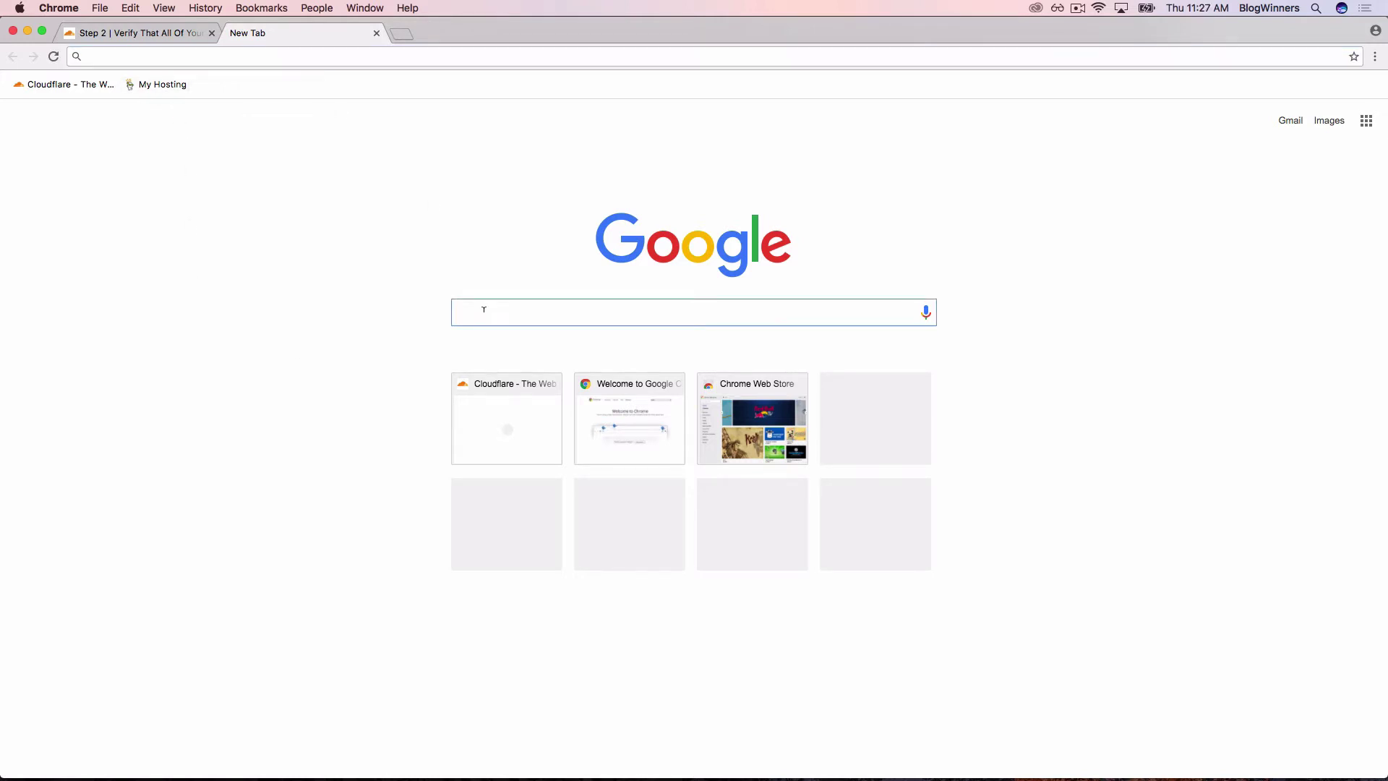
{"action": "type", "text": "godaddy"}
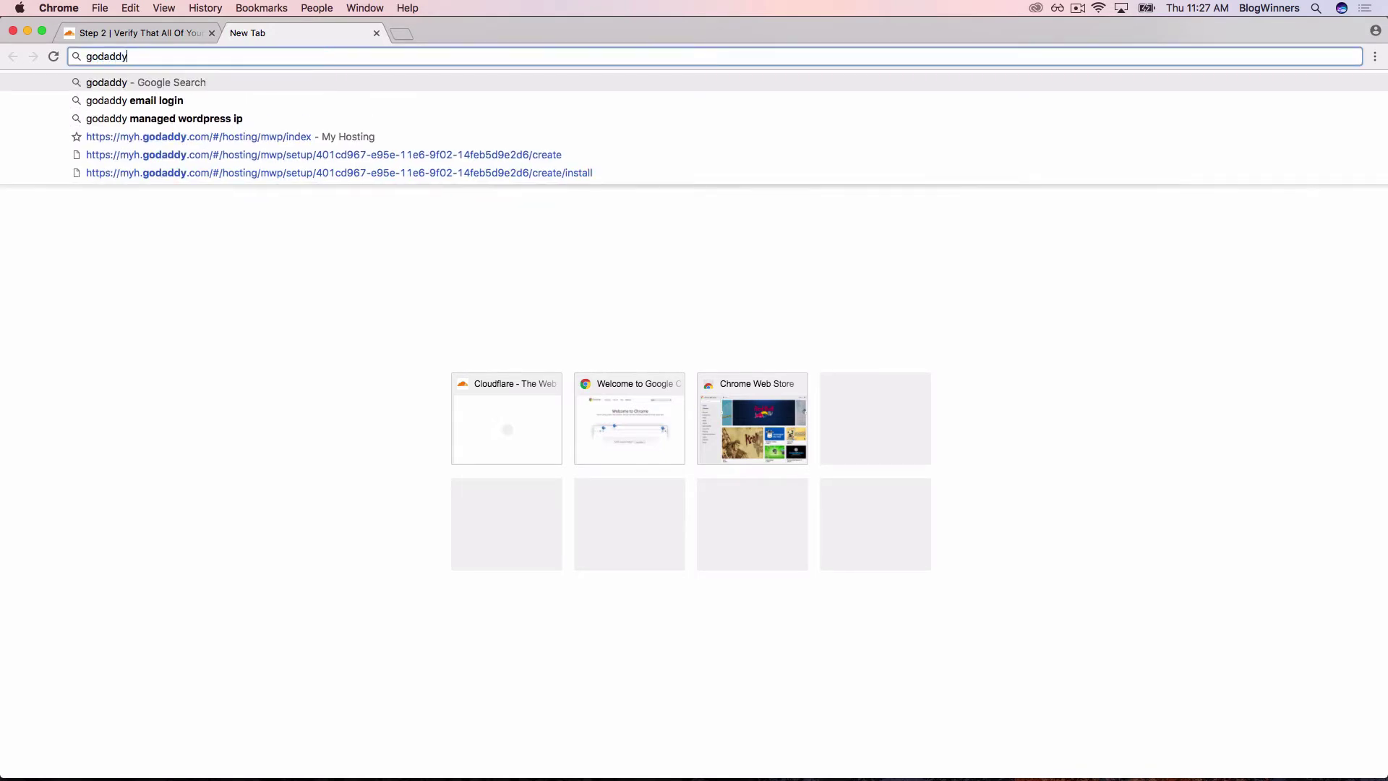
{"action": "key", "text": "Return"}
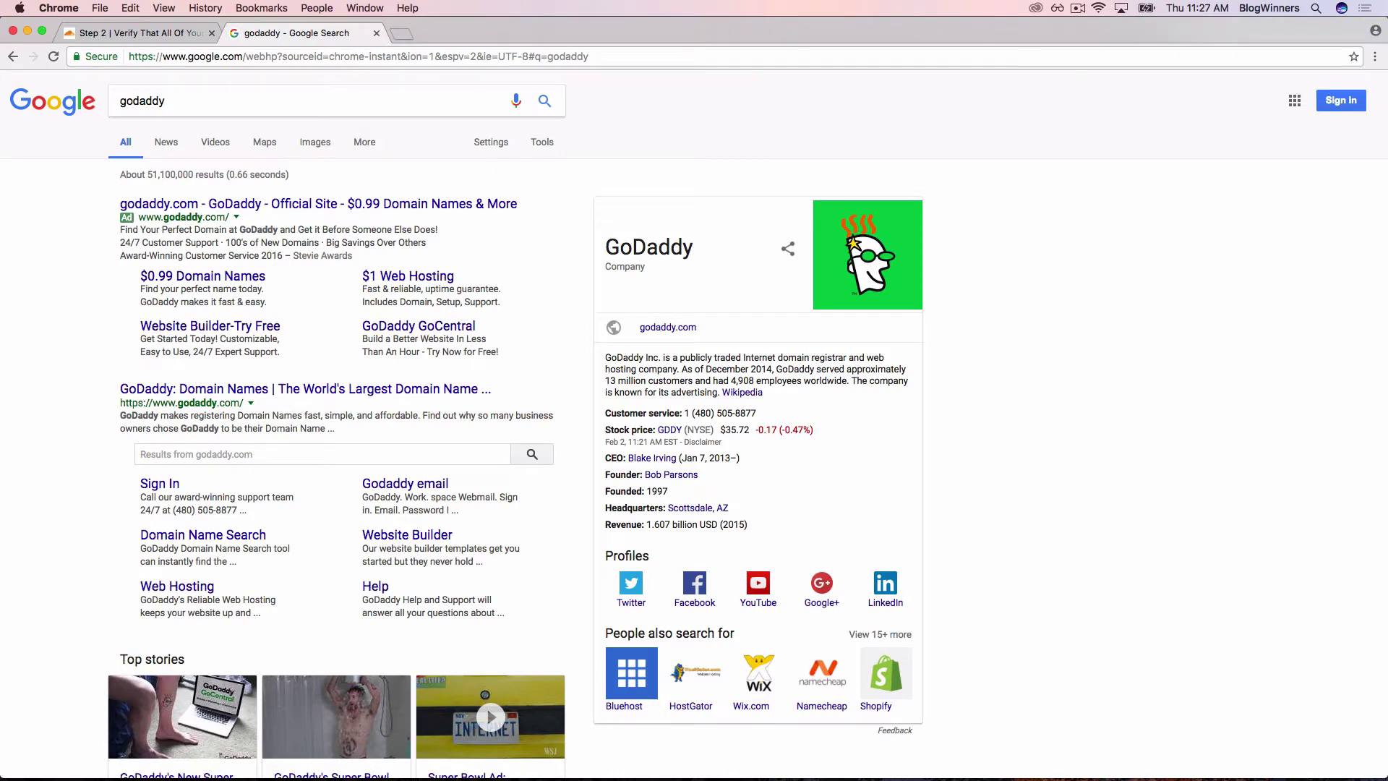
{"action": "left_click", "coordinate": [287, 390]}
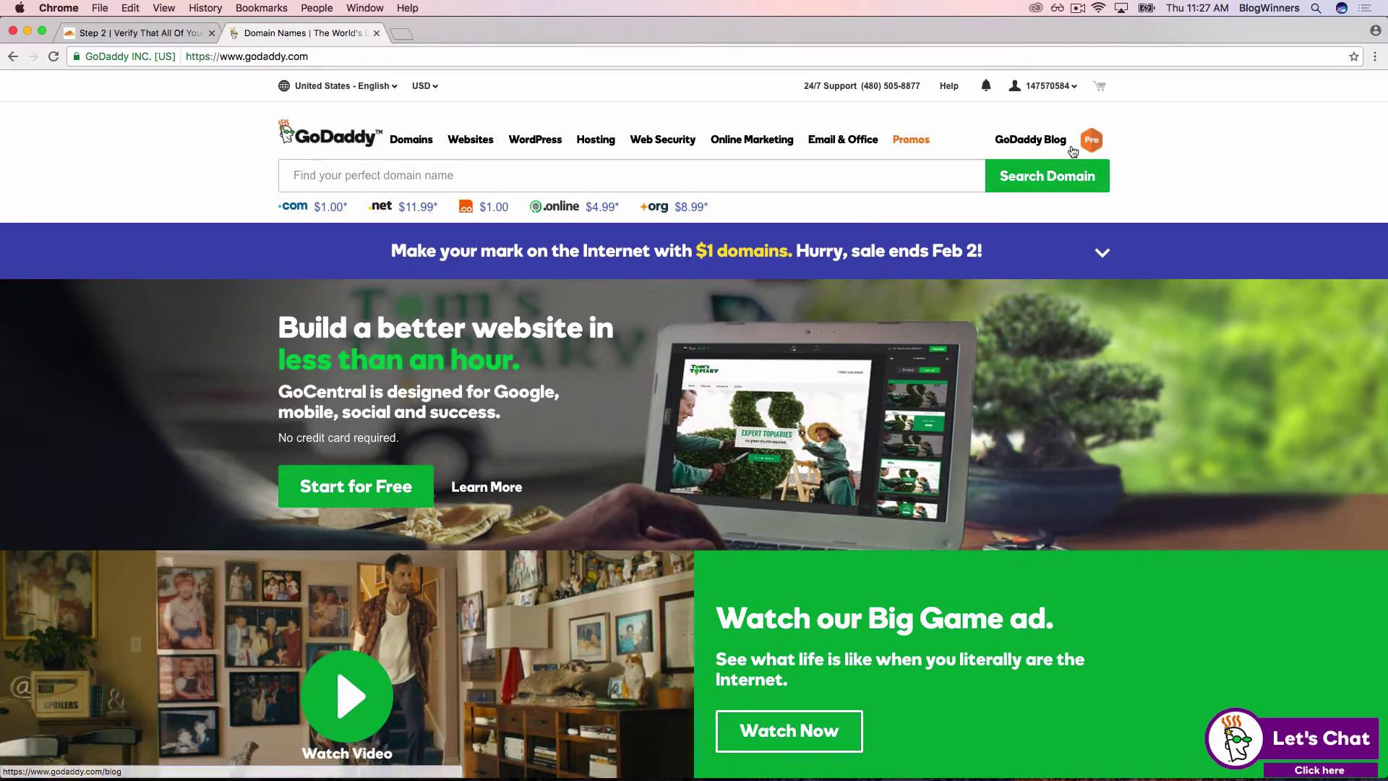
- Go to Manage Your Hosting from the GoDaddy account menu to view blogchampions.com
{"action": "left_click", "coordinate": [1056, 89]}
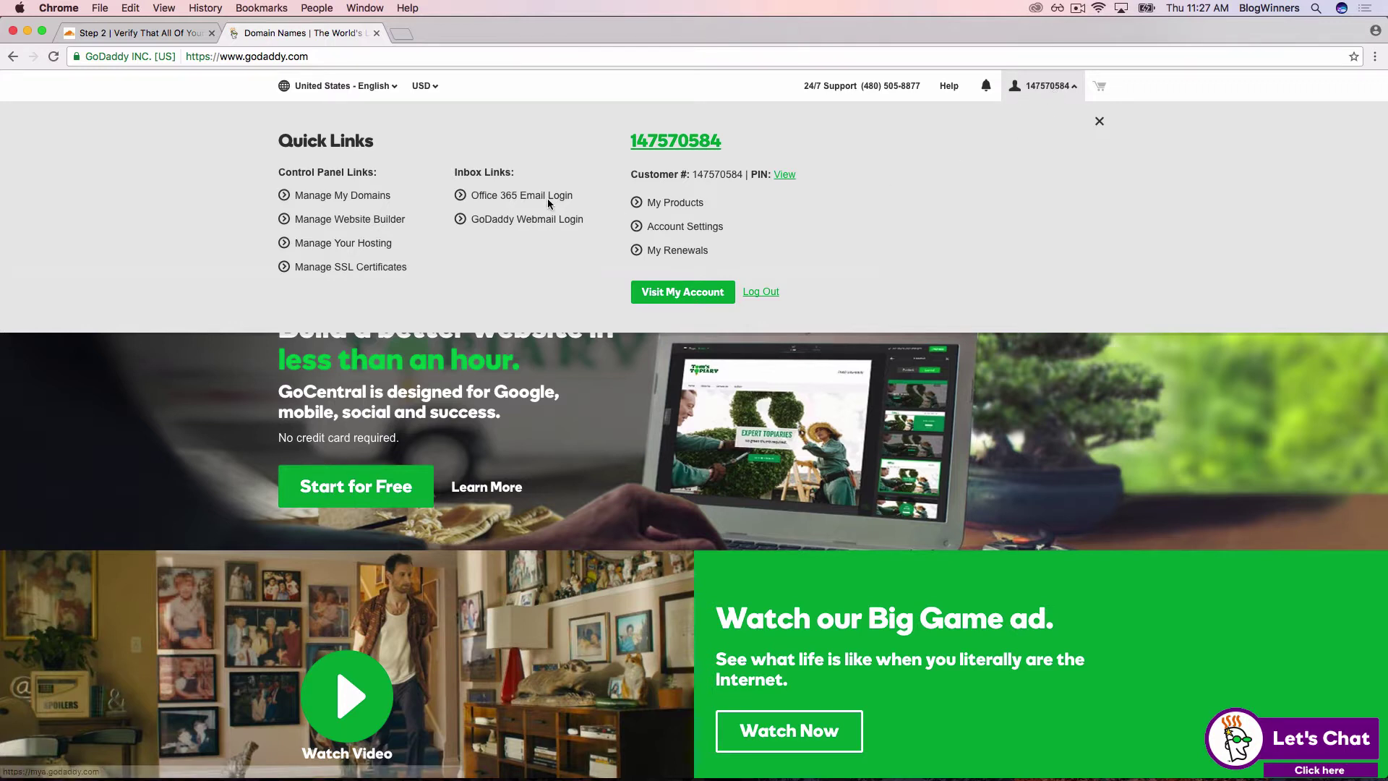
{"action": "left_click", "coordinate": [355, 248]}
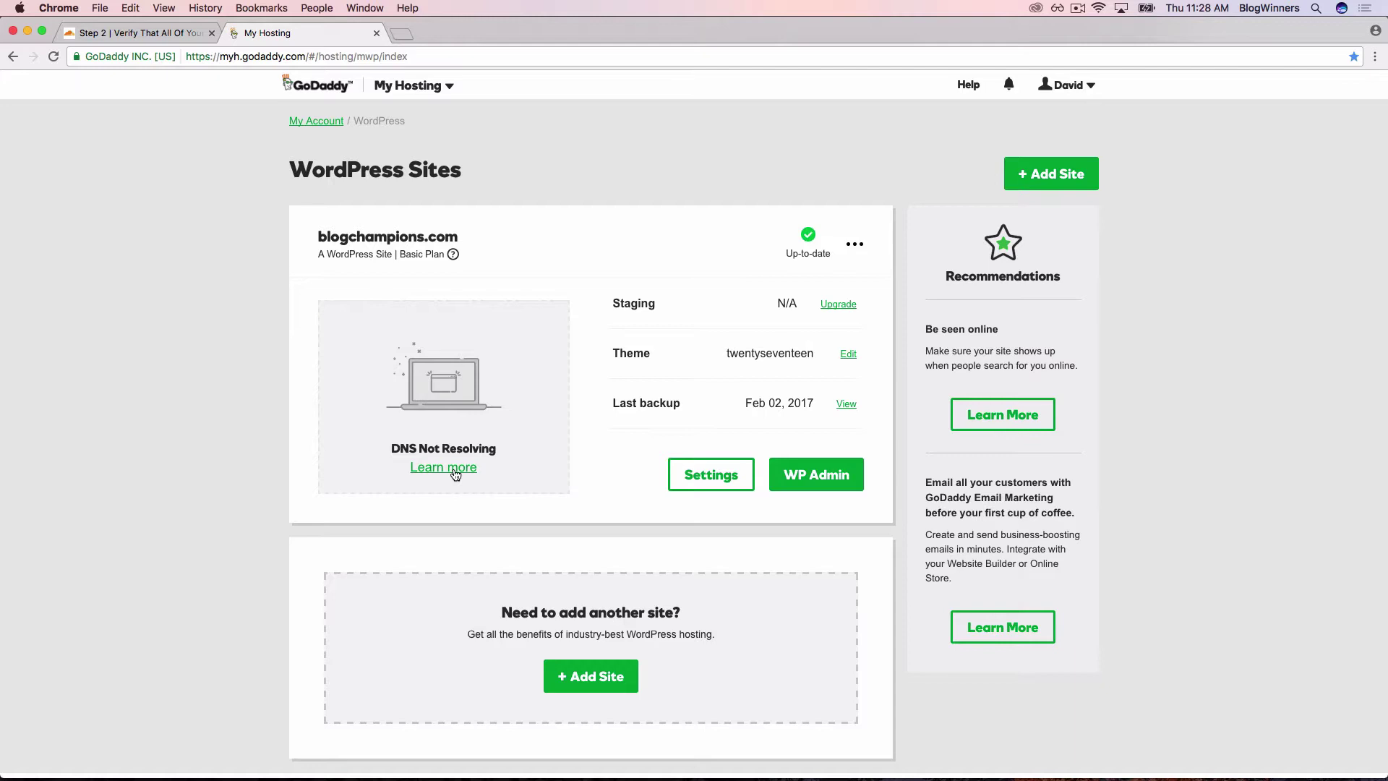
- Select the required A record IP 166.62.112.199 in GoDaddy's DNS help, then return to Cloudflare
{"action": "left_click", "coordinate": [469, 474]}
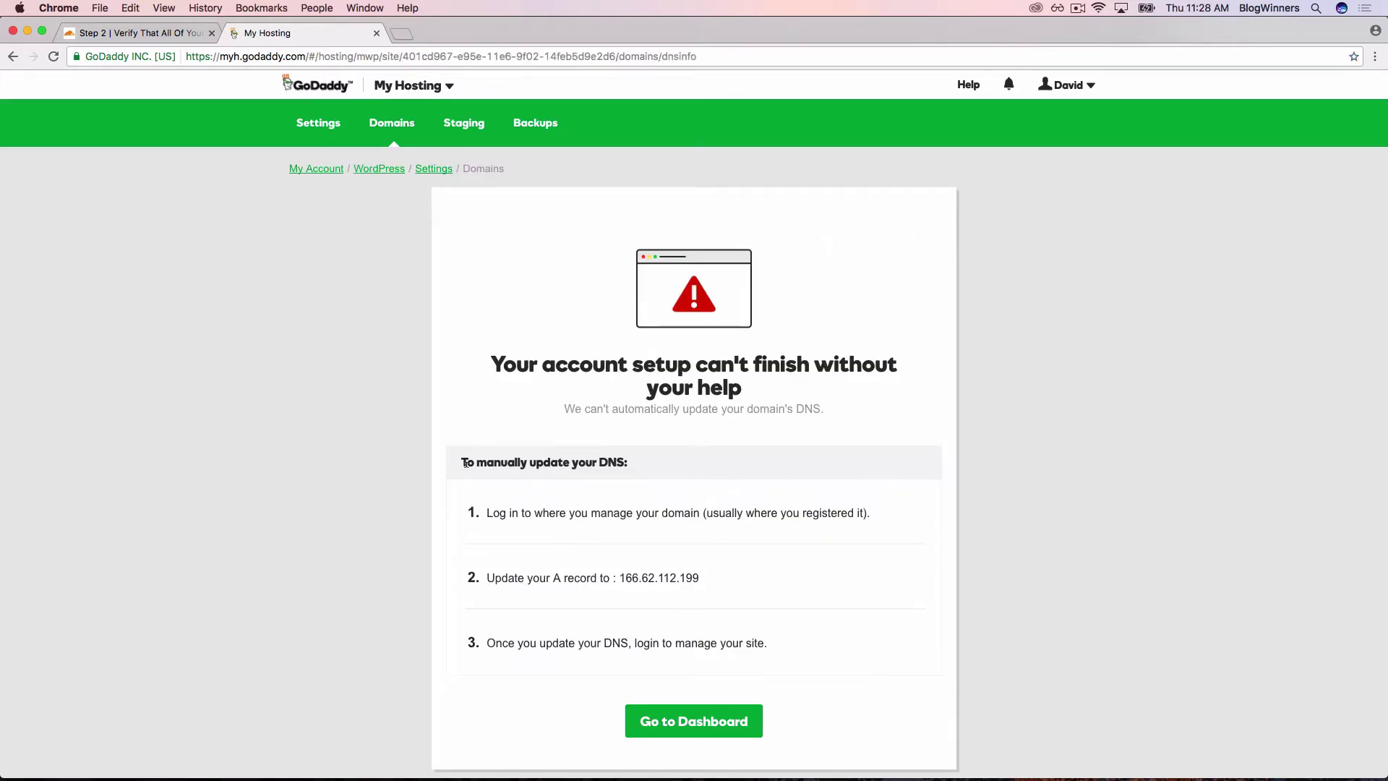
{"action": "scroll", "coordinate": [466, 465], "scroll_direction": "down", "scroll_amount": 2}
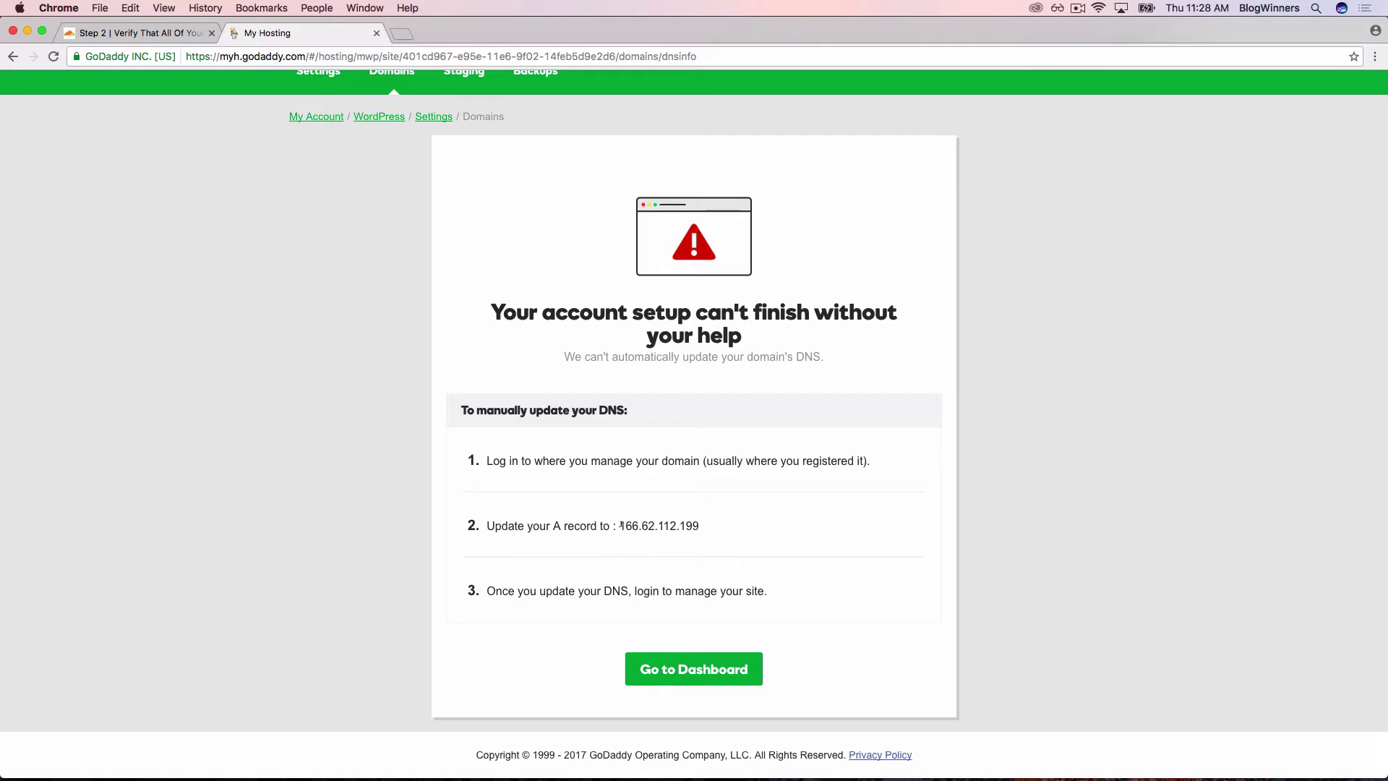
{"action": "left_click_drag", "start_coordinate": [620, 525], "coordinate": [701, 525]}
{"action": "key", "text": "super+c"}
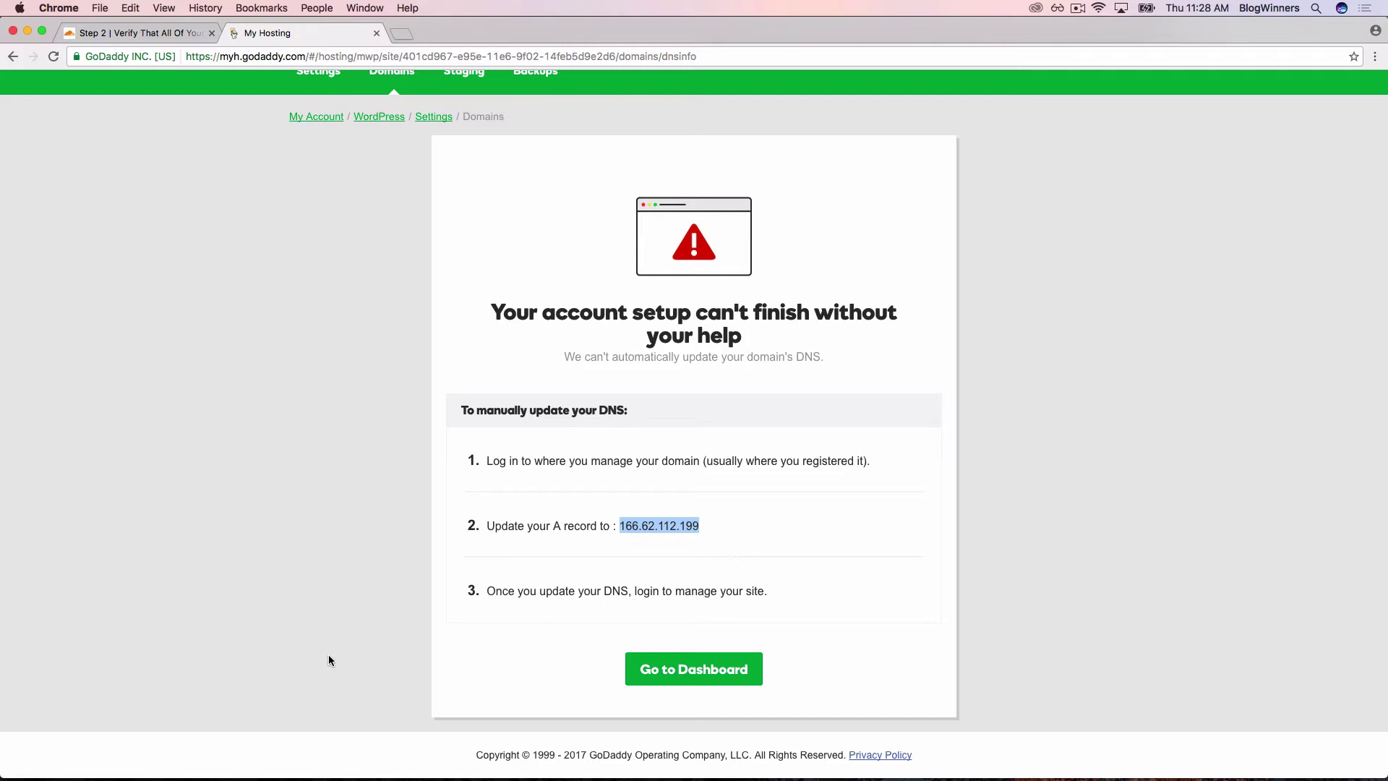
{"action": "left_click", "coordinate": [141, 33]}
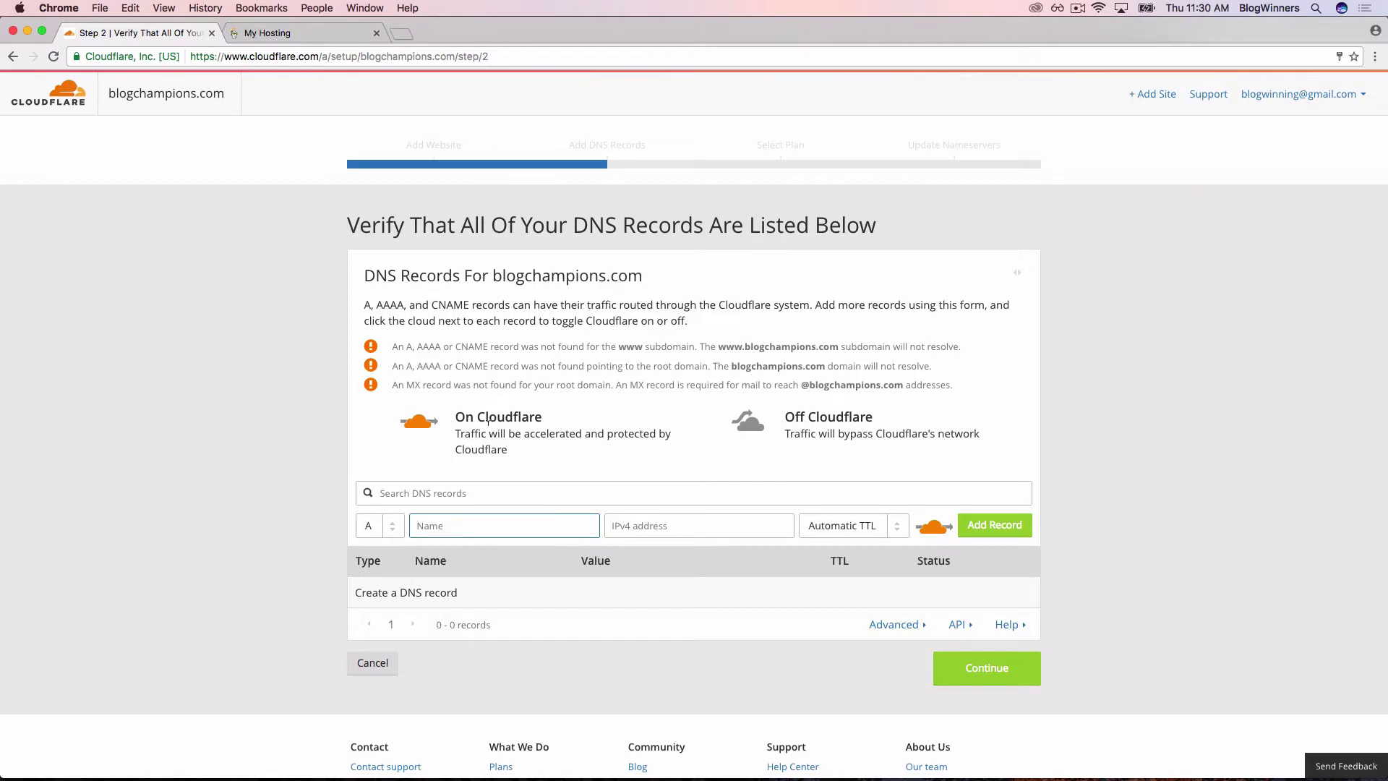
- Add a type A record named @ pointing to IPv4 address 166.62.112.199
{"action": "scroll", "coordinate": [488, 422], "scroll_direction": "down", "scroll_amount": 3}
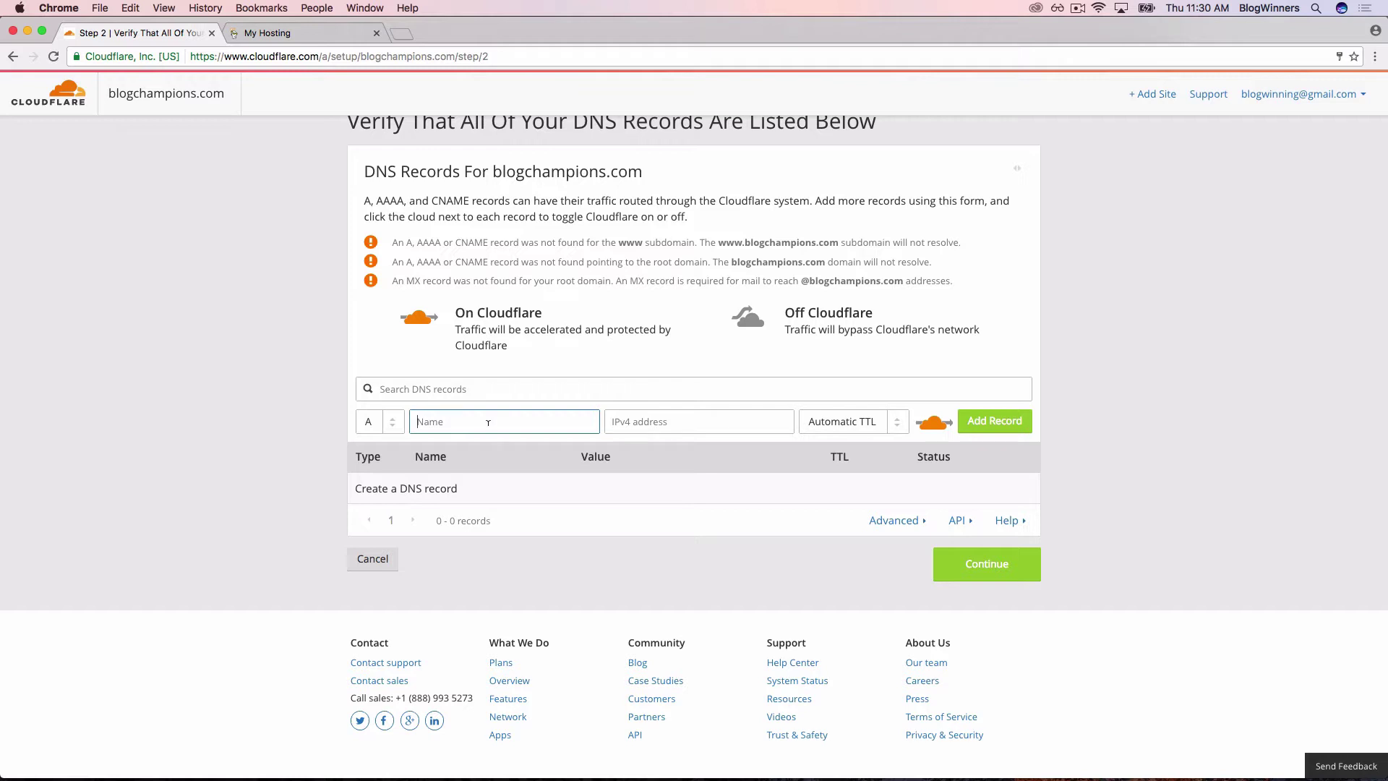
{"action": "left_click", "coordinate": [392, 422]}
{"action": "left_click", "coordinate": [392, 423]}
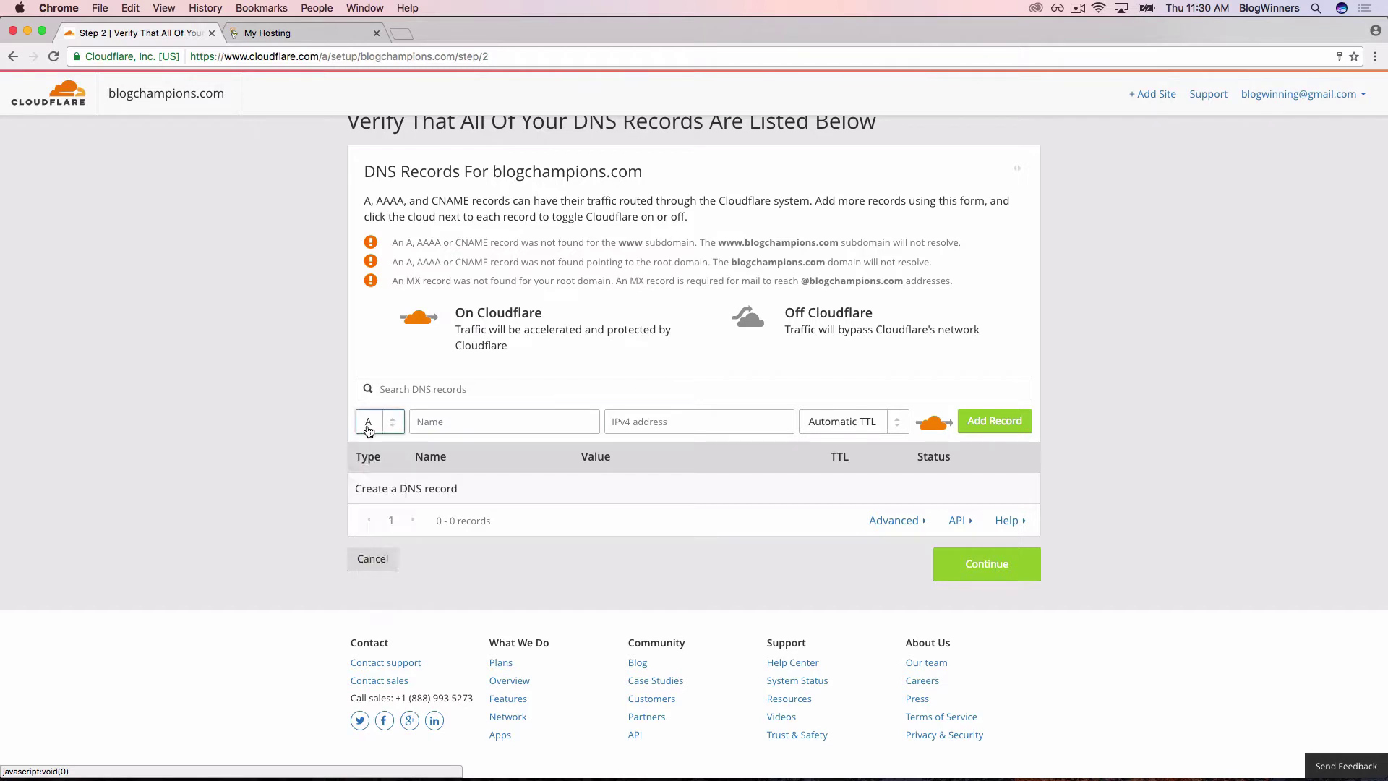
{"action": "key", "text": "Tab"}
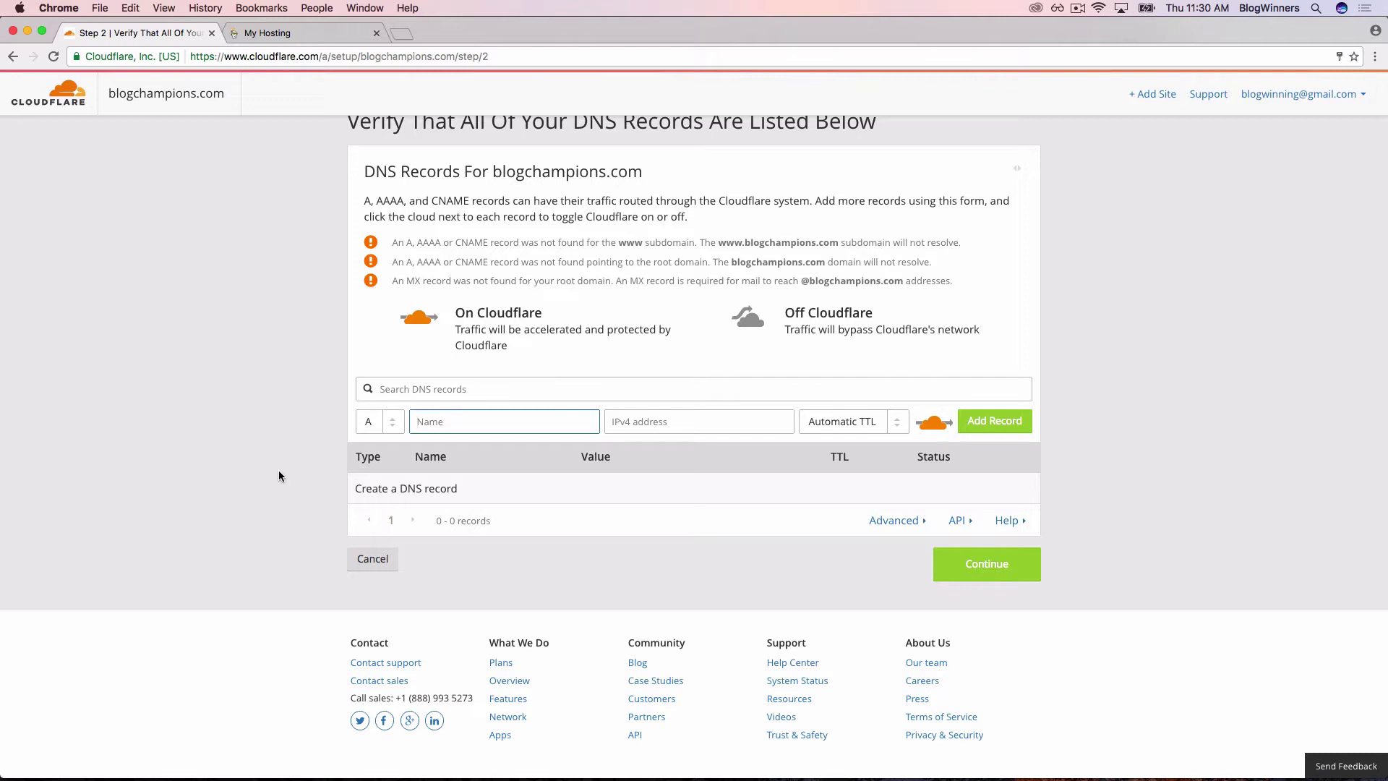
{"action": "type", "text": "@"}
{"action": "key", "text": "Tab"}
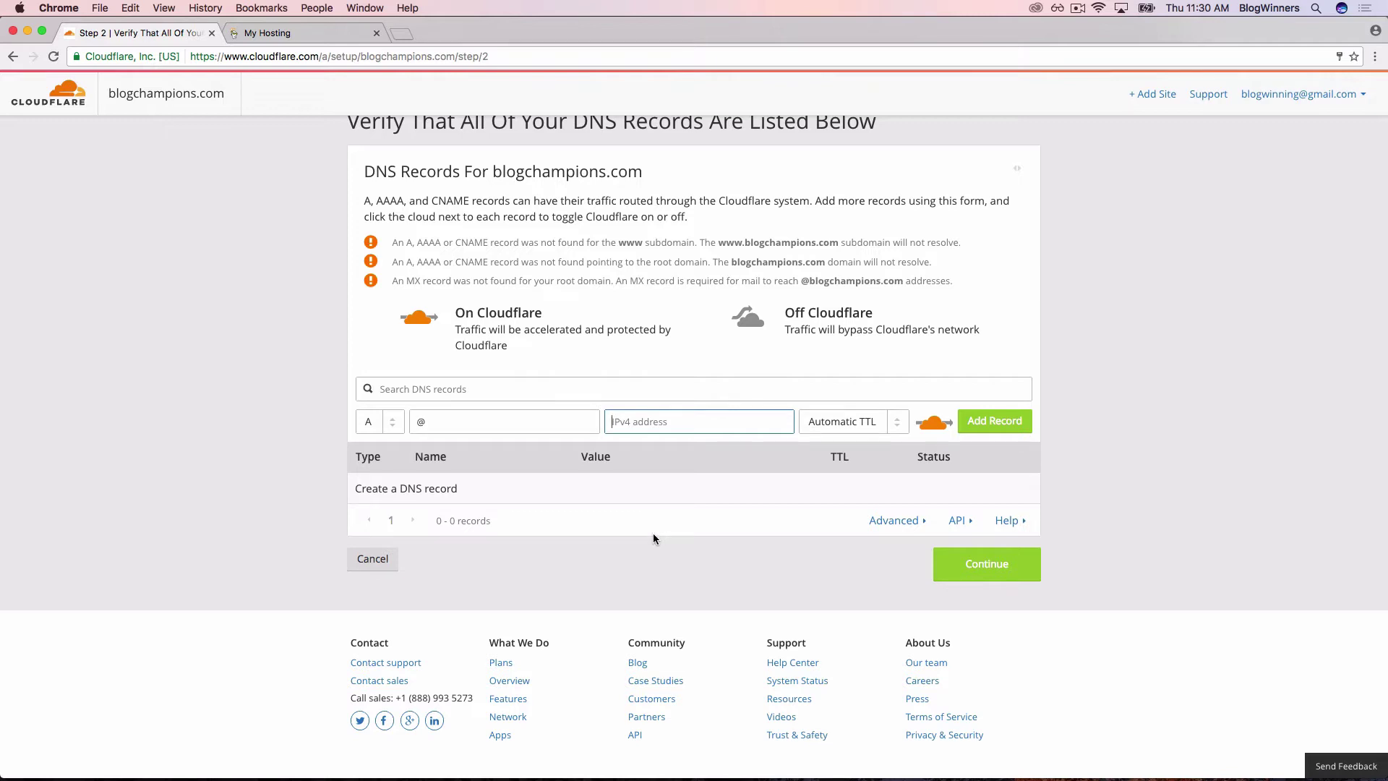
{"action": "key", "text": "super+v"}
{"action": "left_click", "coordinate": [998, 423]}
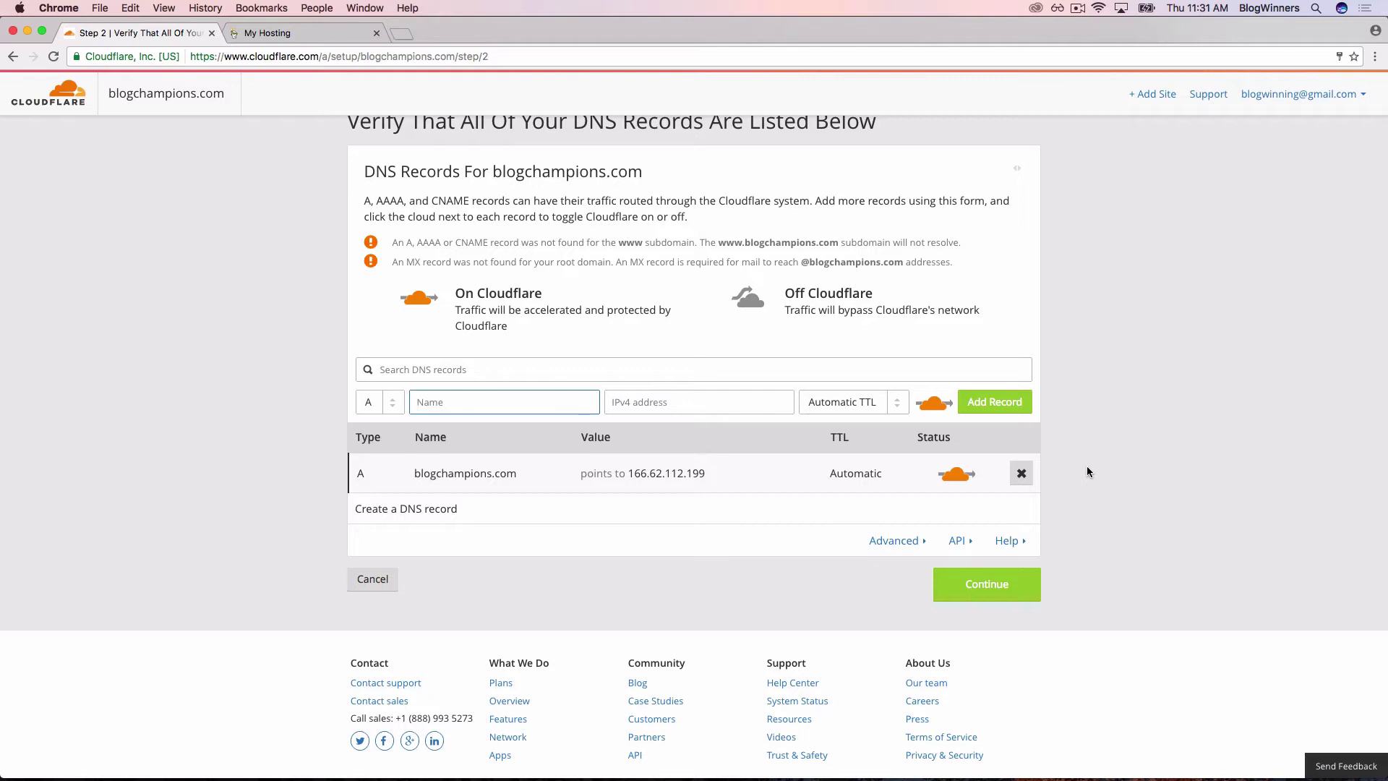
- Add a CNAME record named www with domain name @ as its target
{"action": "left_click", "coordinate": [382, 404]}
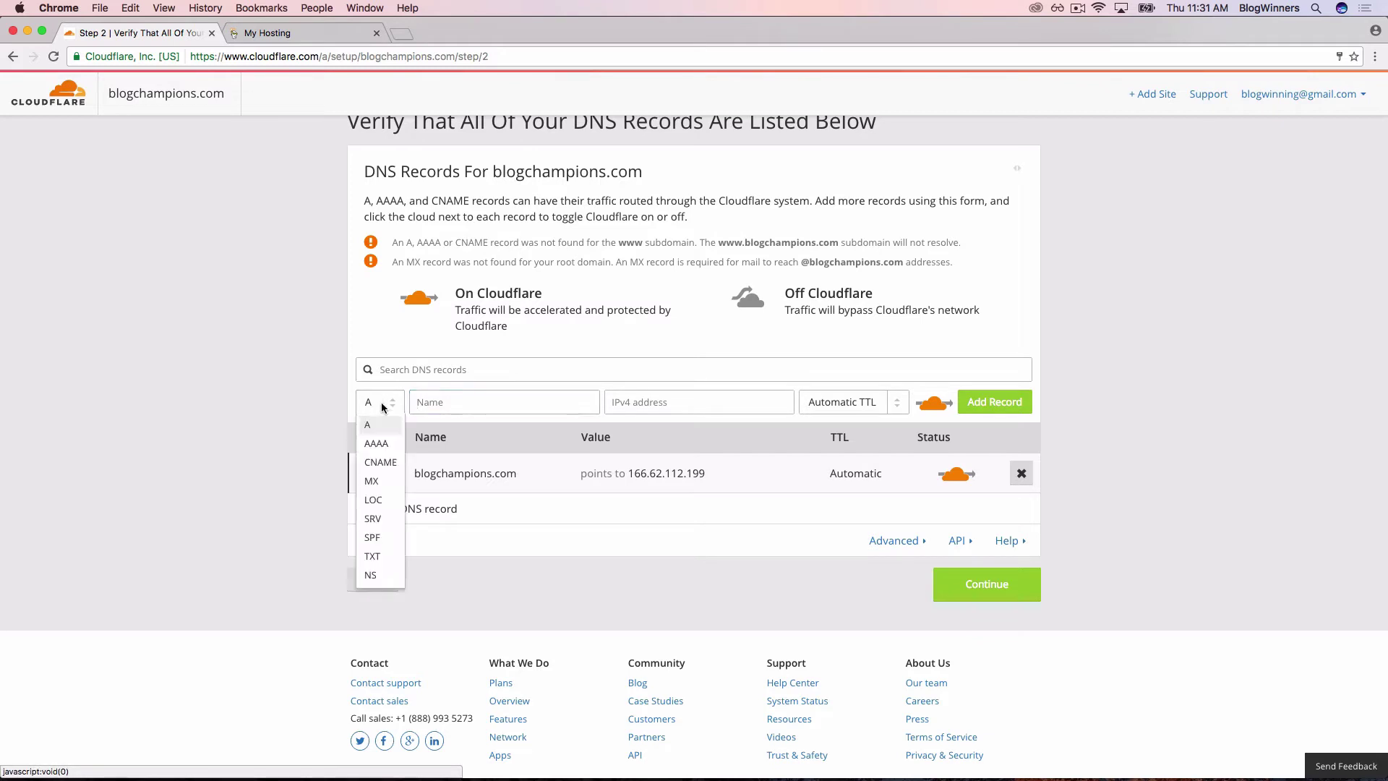
{"action": "left_click", "coordinate": [395, 464]}
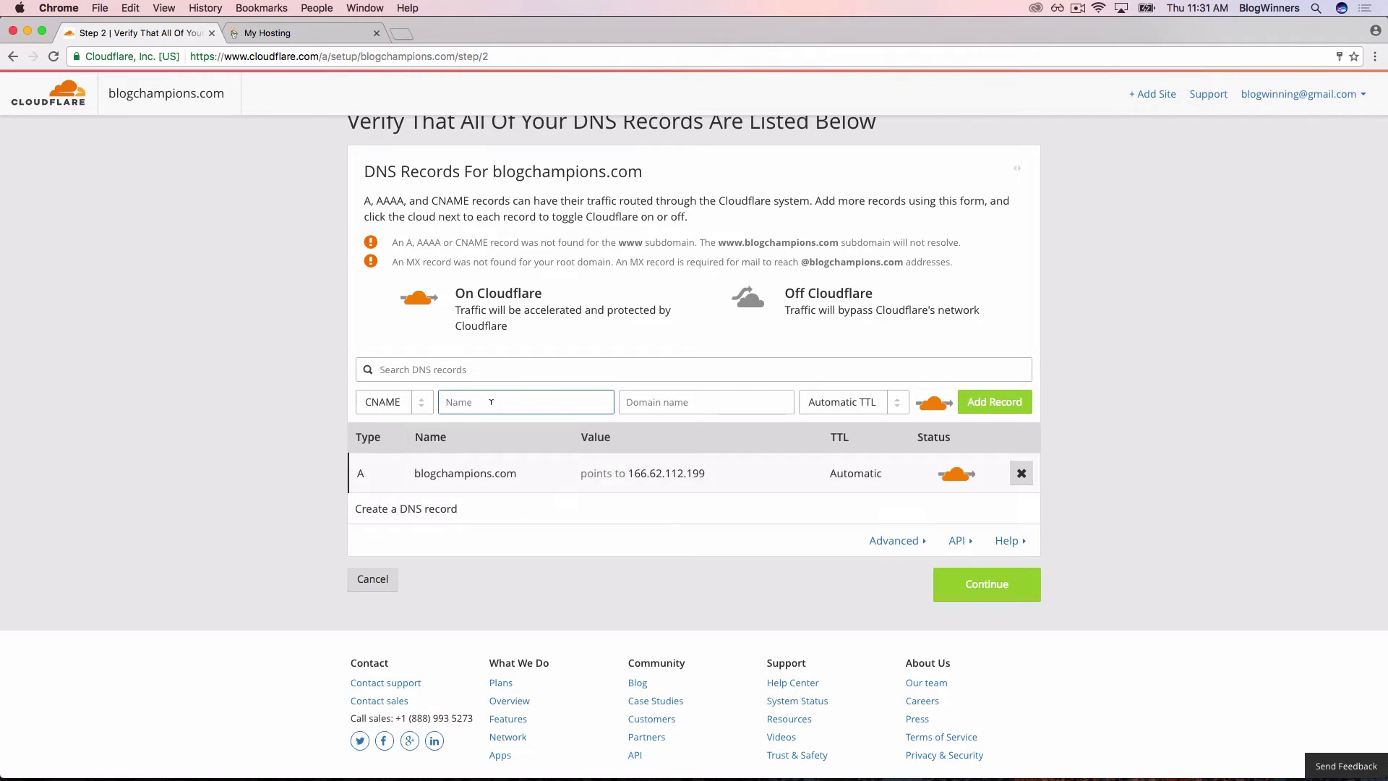
{"action": "type", "text": "www"}
{"action": "left_click", "coordinate": [689, 401]}
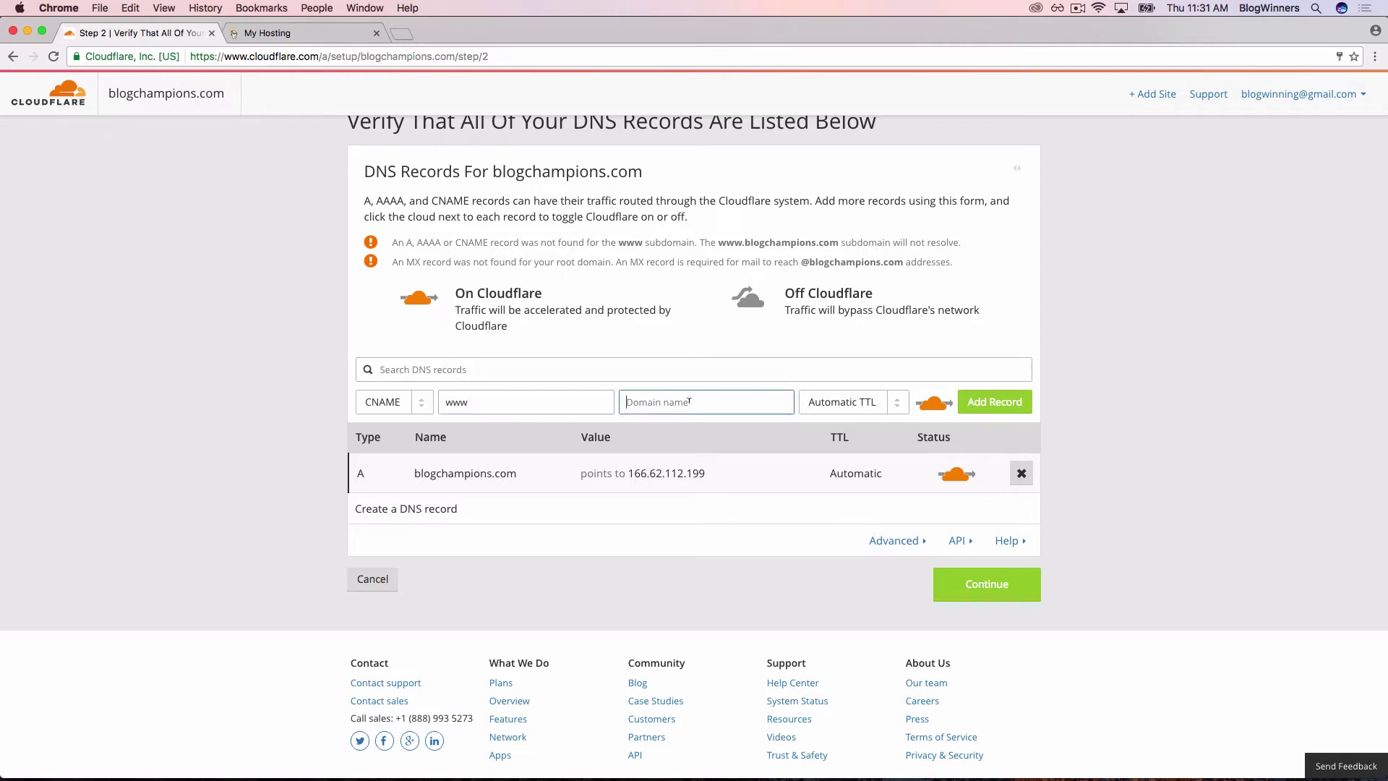
{"action": "type", "text": "@"}
{"action": "left_click", "coordinate": [1002, 402]}
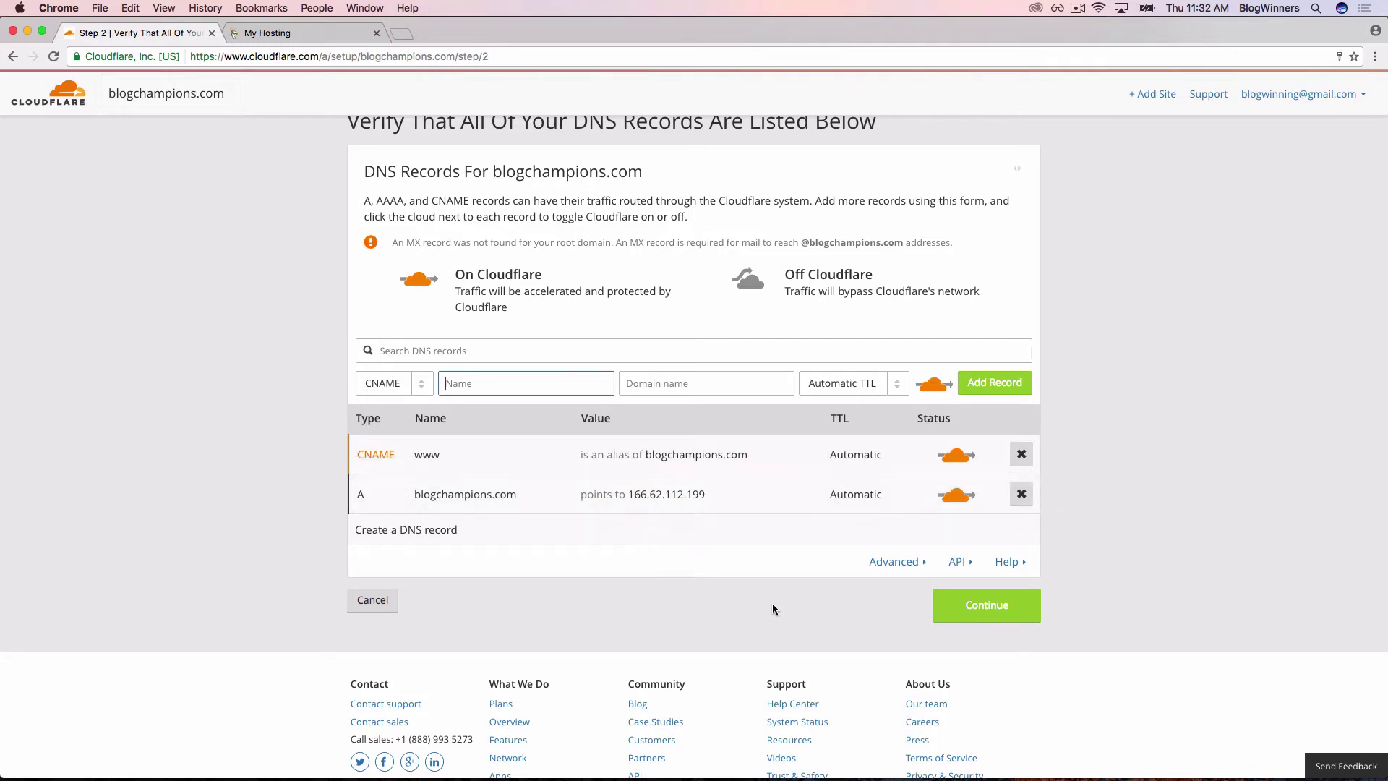
- Continue to plan selection, pick the Free Website plan, and confirm it
{"action": "left_click", "coordinate": [994, 613]}
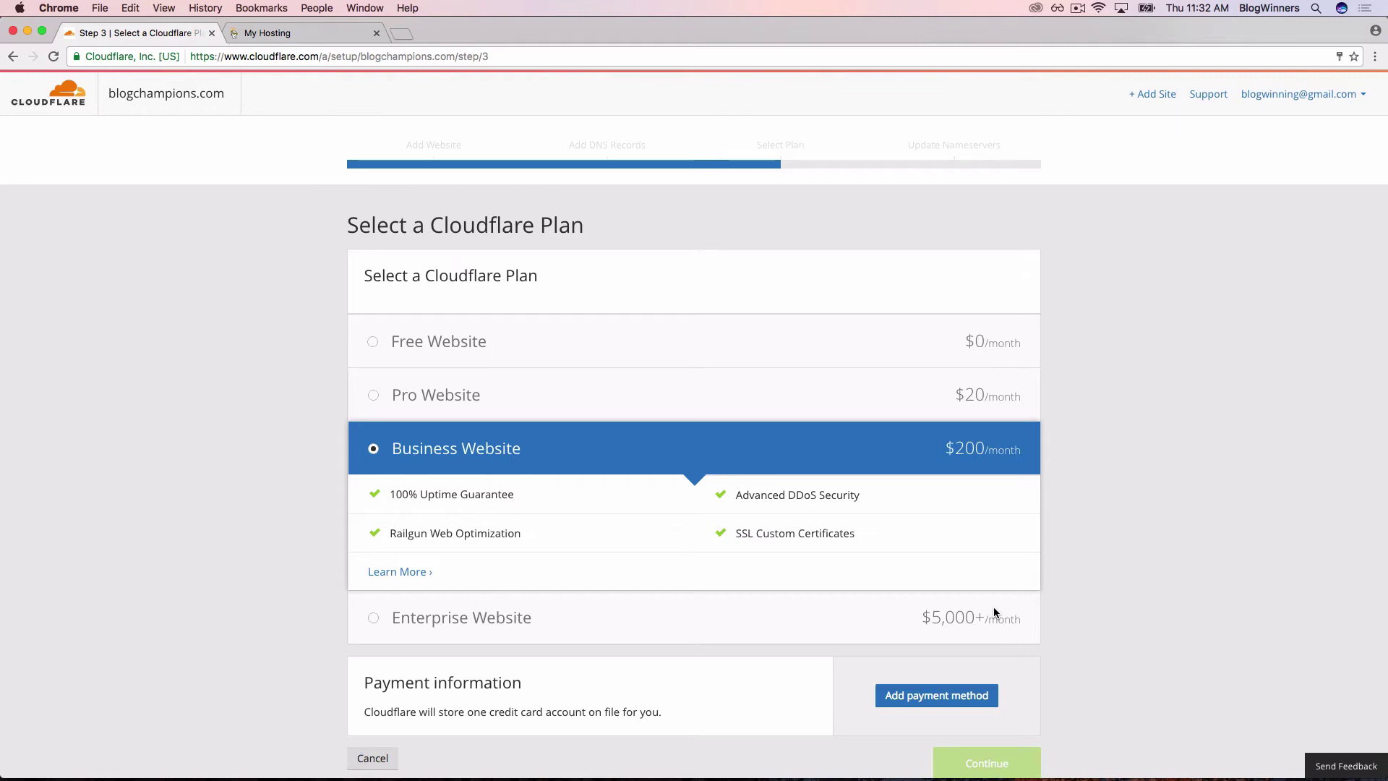
{"action": "left_click", "coordinate": [532, 342]}
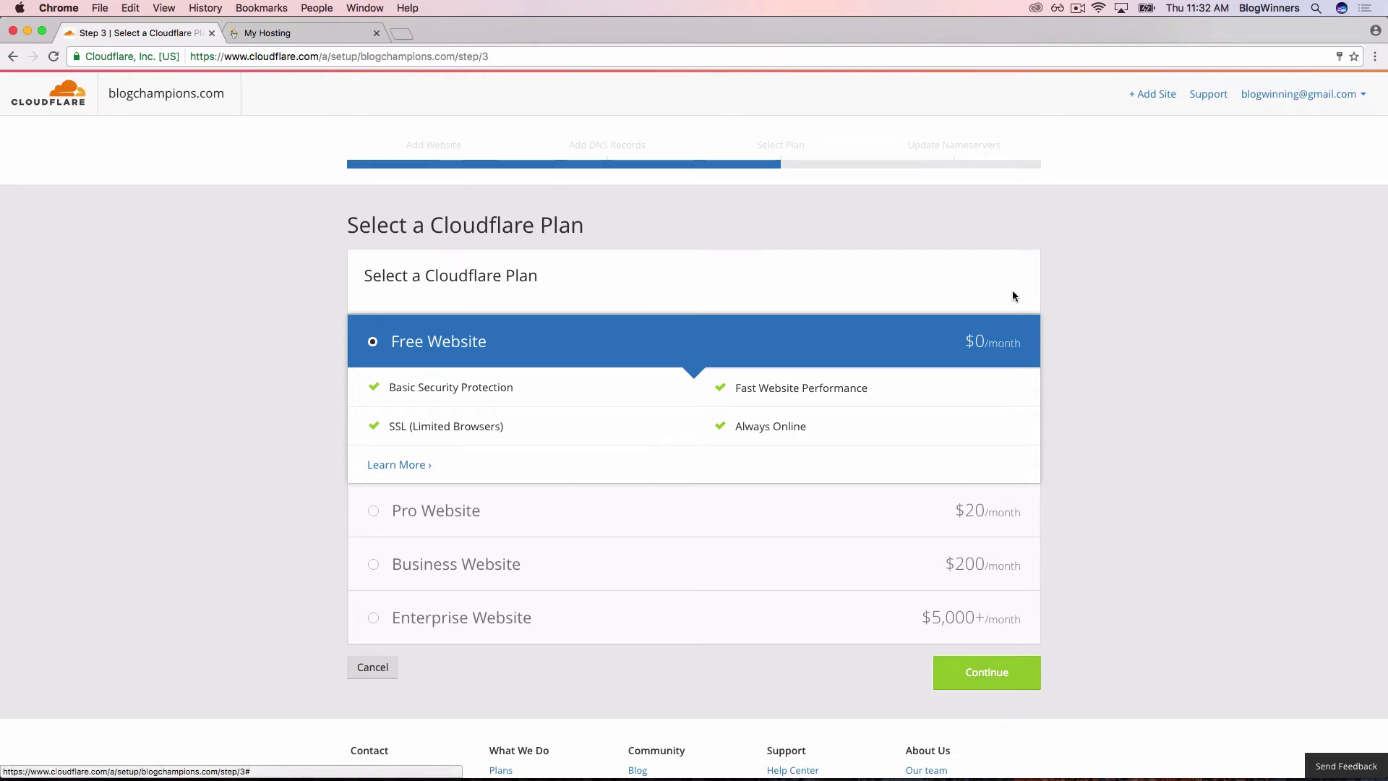
{"action": "left_click", "coordinate": [1006, 672]}
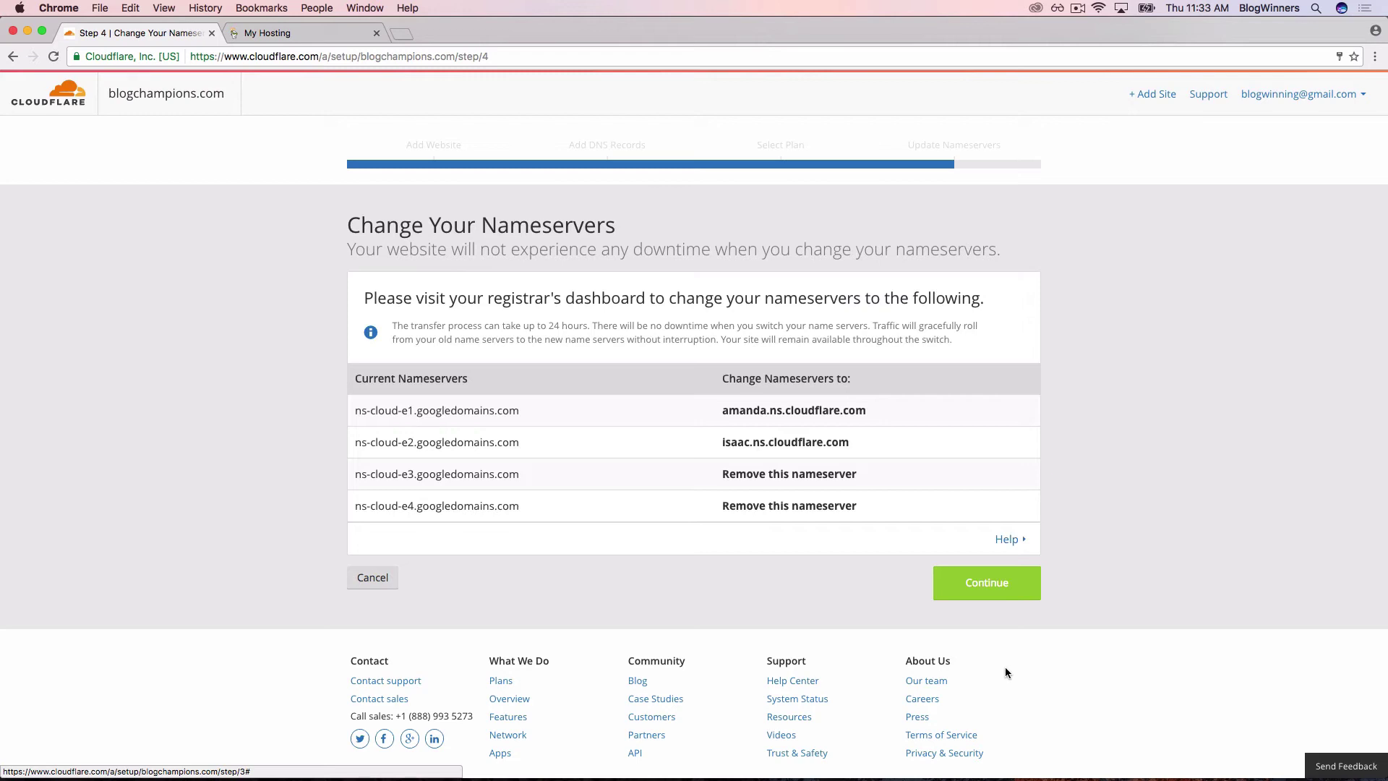
- Open a new tab and search Google for 'google domains'
{"action": "key", "text": "cmd+t"}
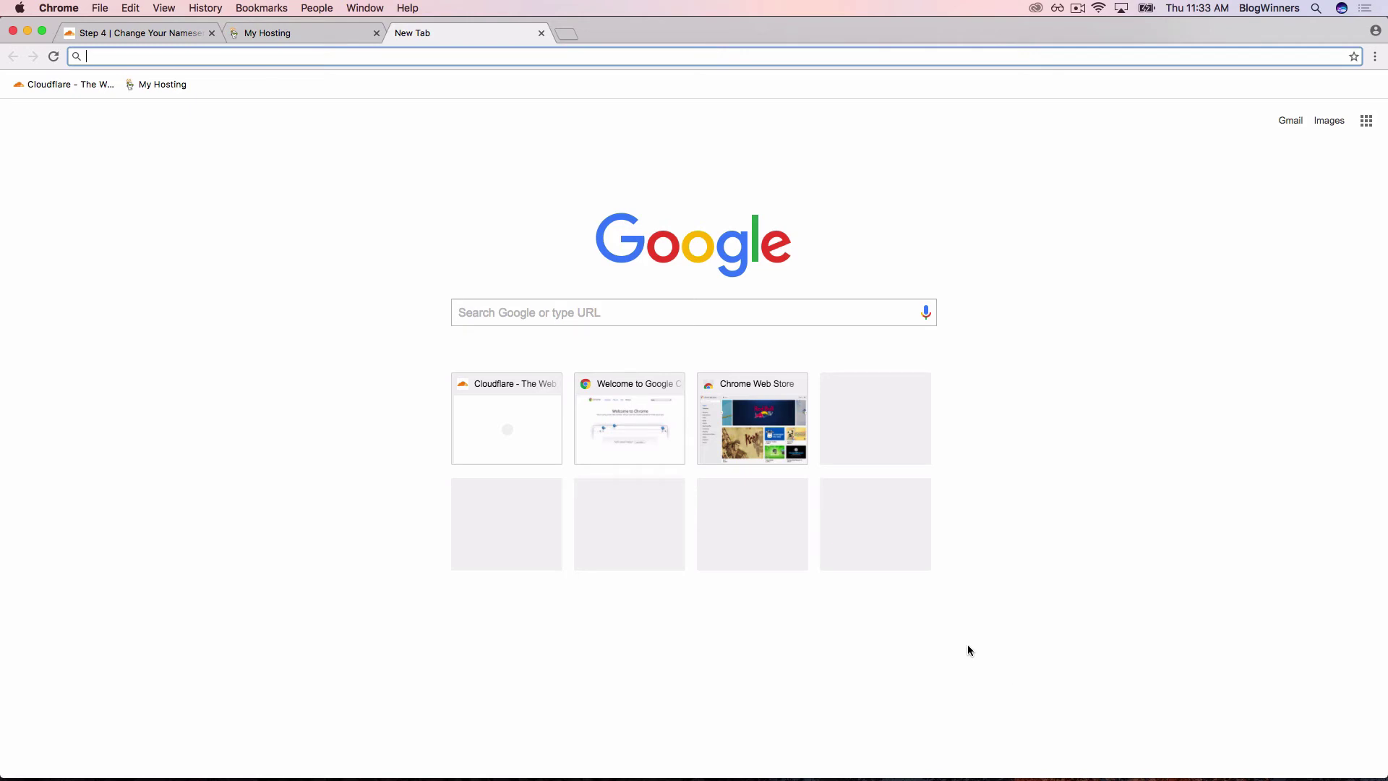
{"action": "left_click", "coordinate": [655, 310]}
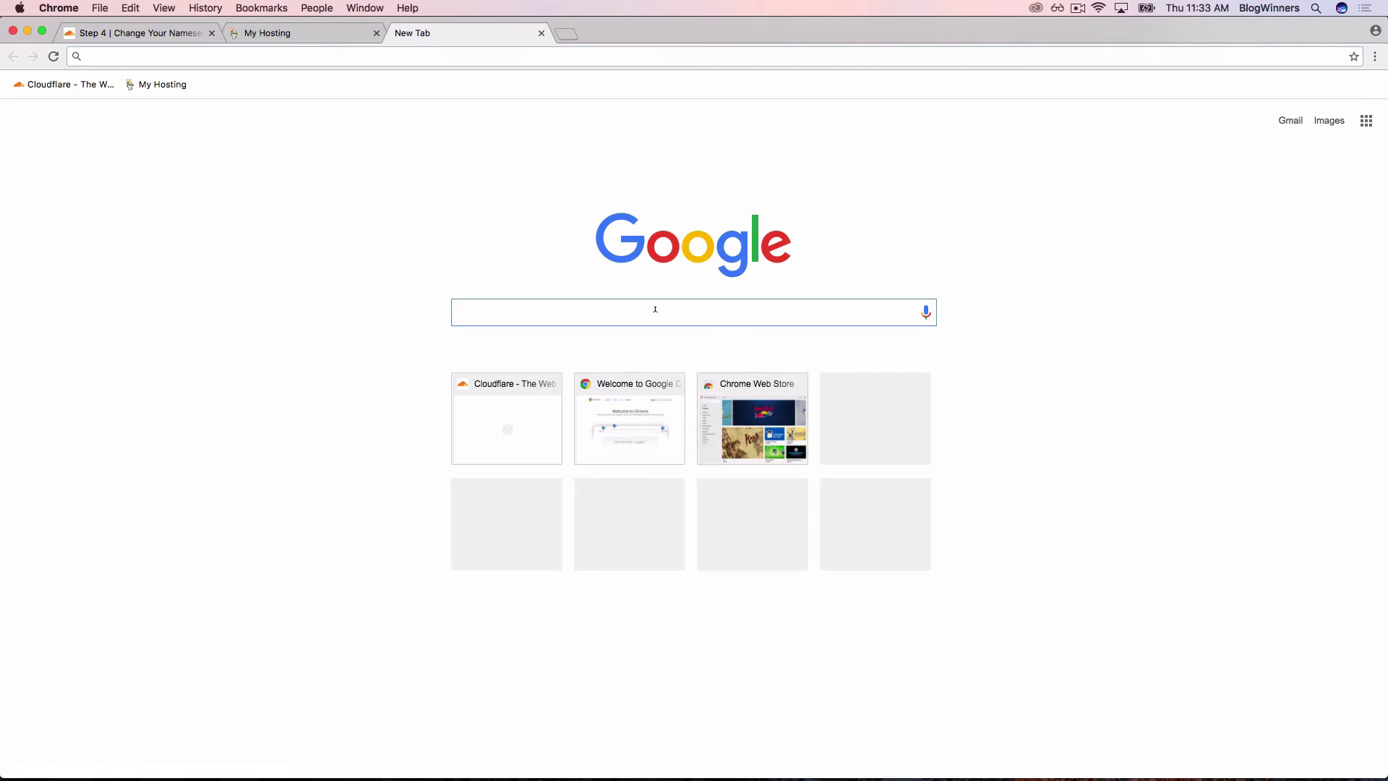
{"action": "type", "text": "google domains"}
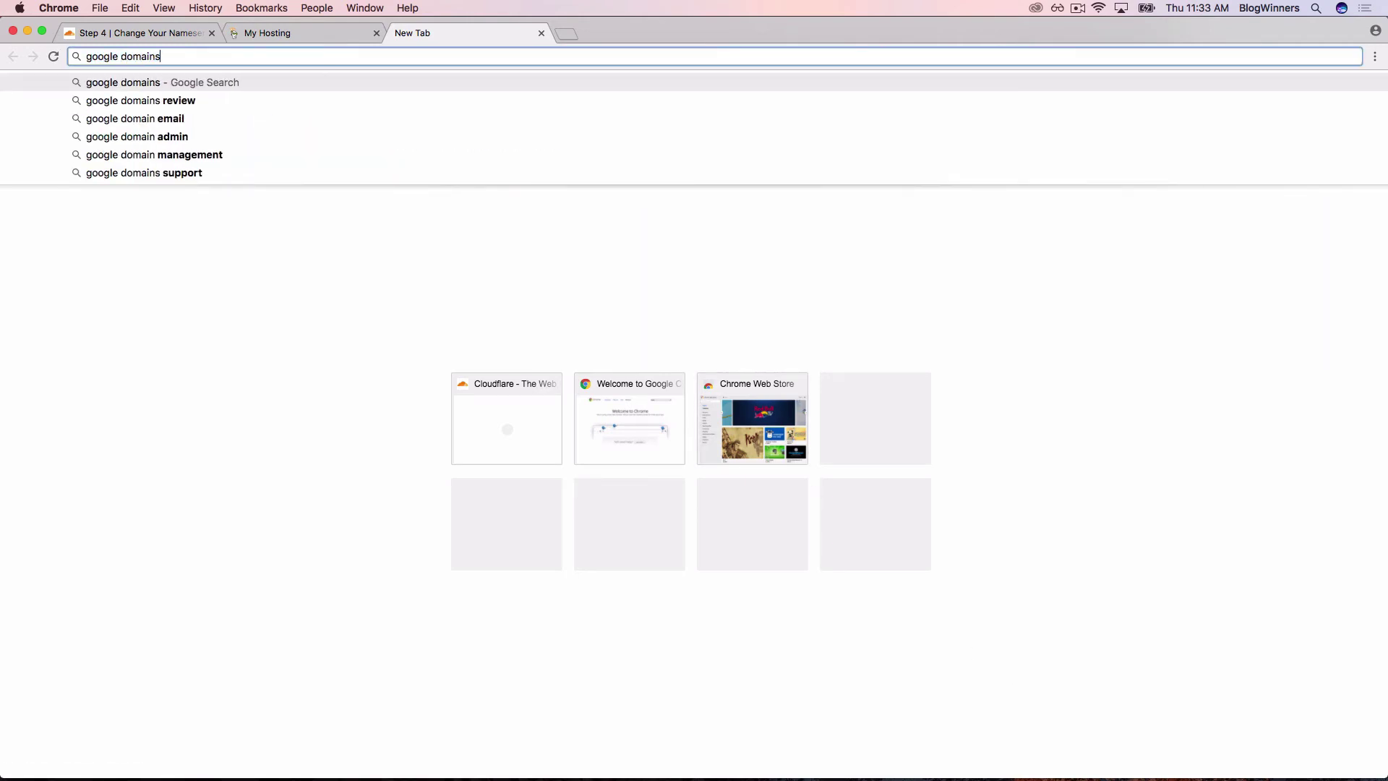
{"action": "key", "text": "Return"}
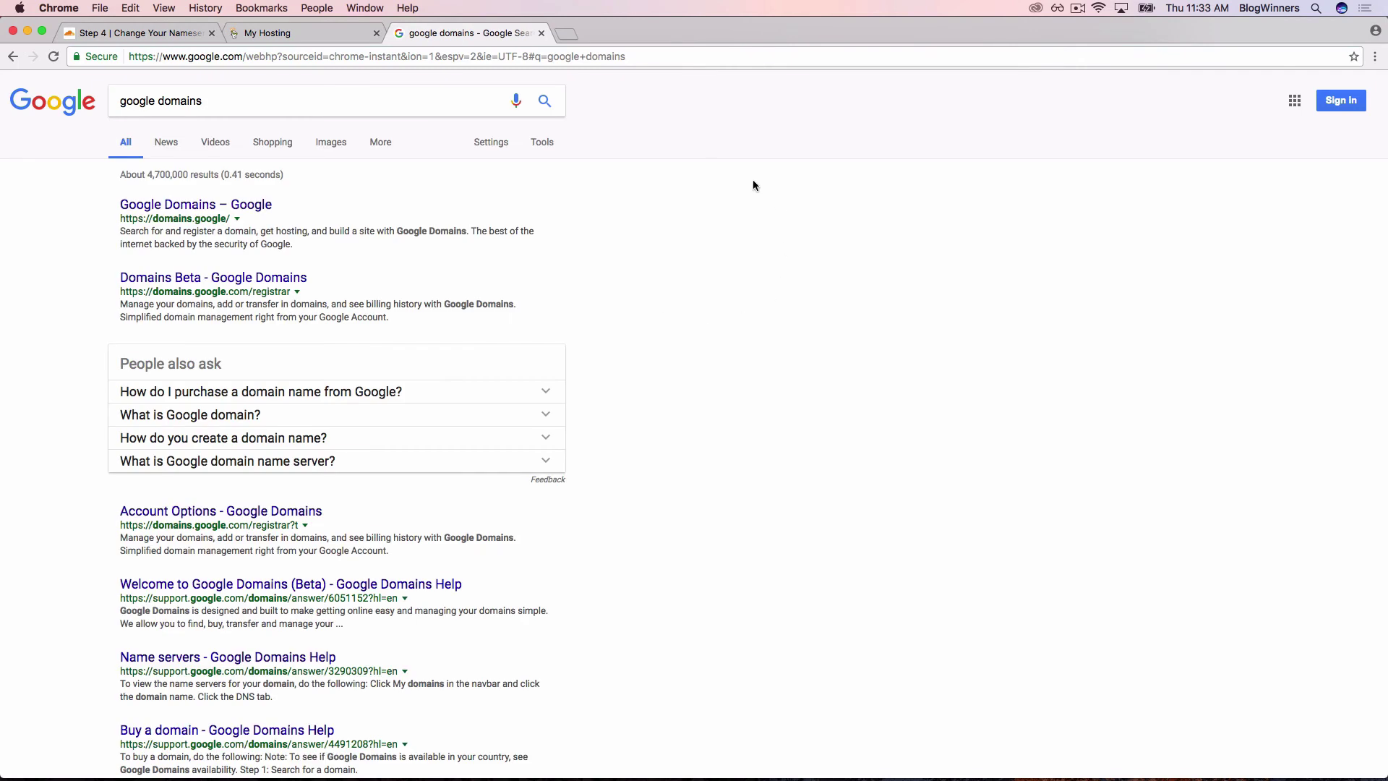
- Open the Google Domains site and go to Manage My Domains
{"action": "left_click", "coordinate": [235, 206]}
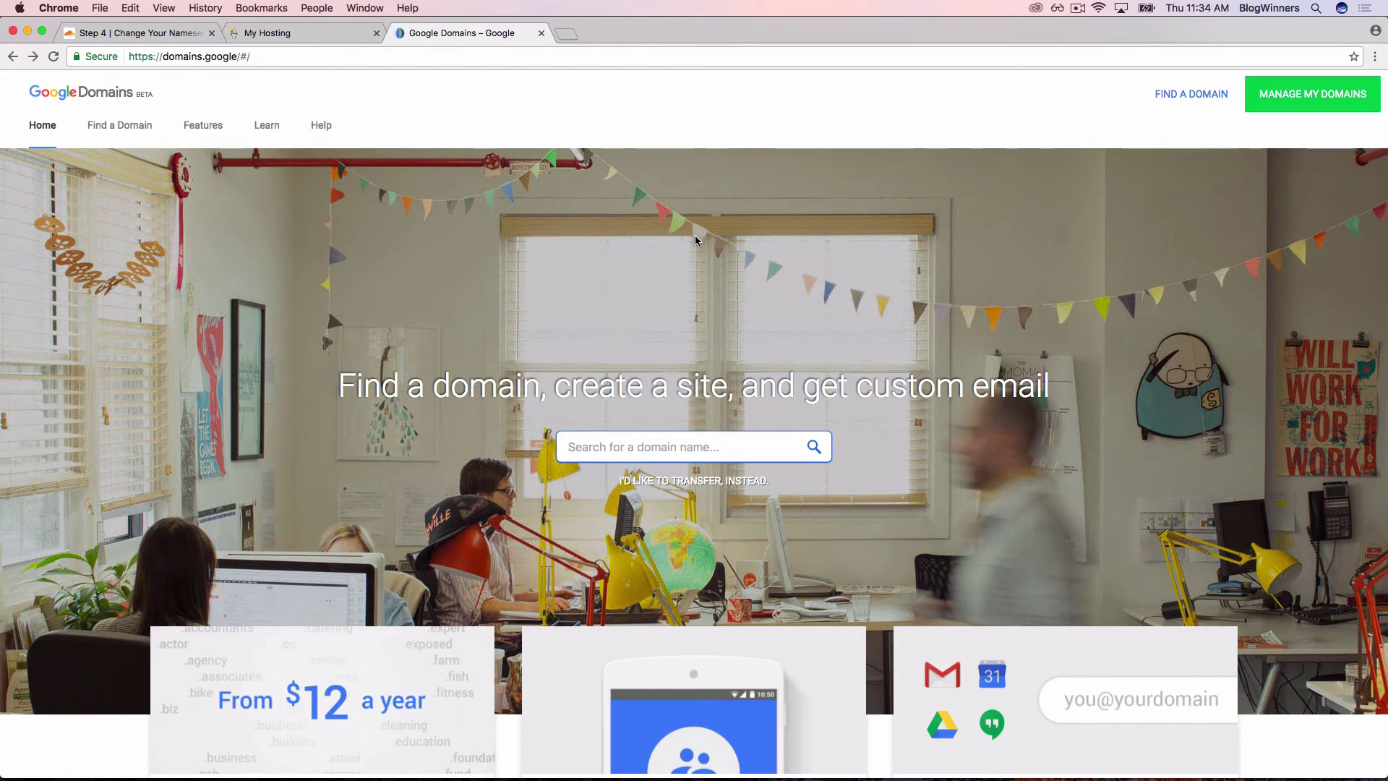
{"action": "left_click", "coordinate": [1298, 107]}
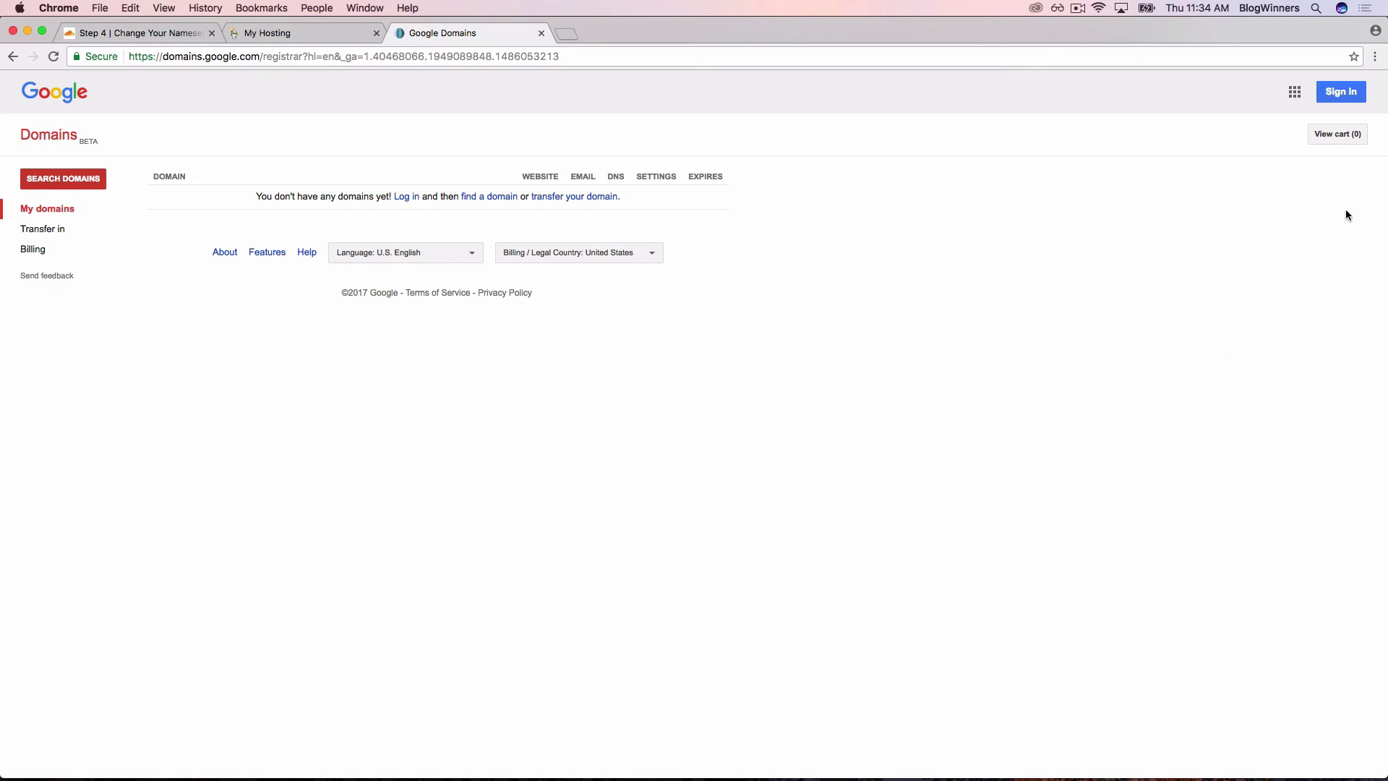
- Sign in to Google Domains using the autofilled account e-mail
{"action": "left_click", "coordinate": [1343, 94]}
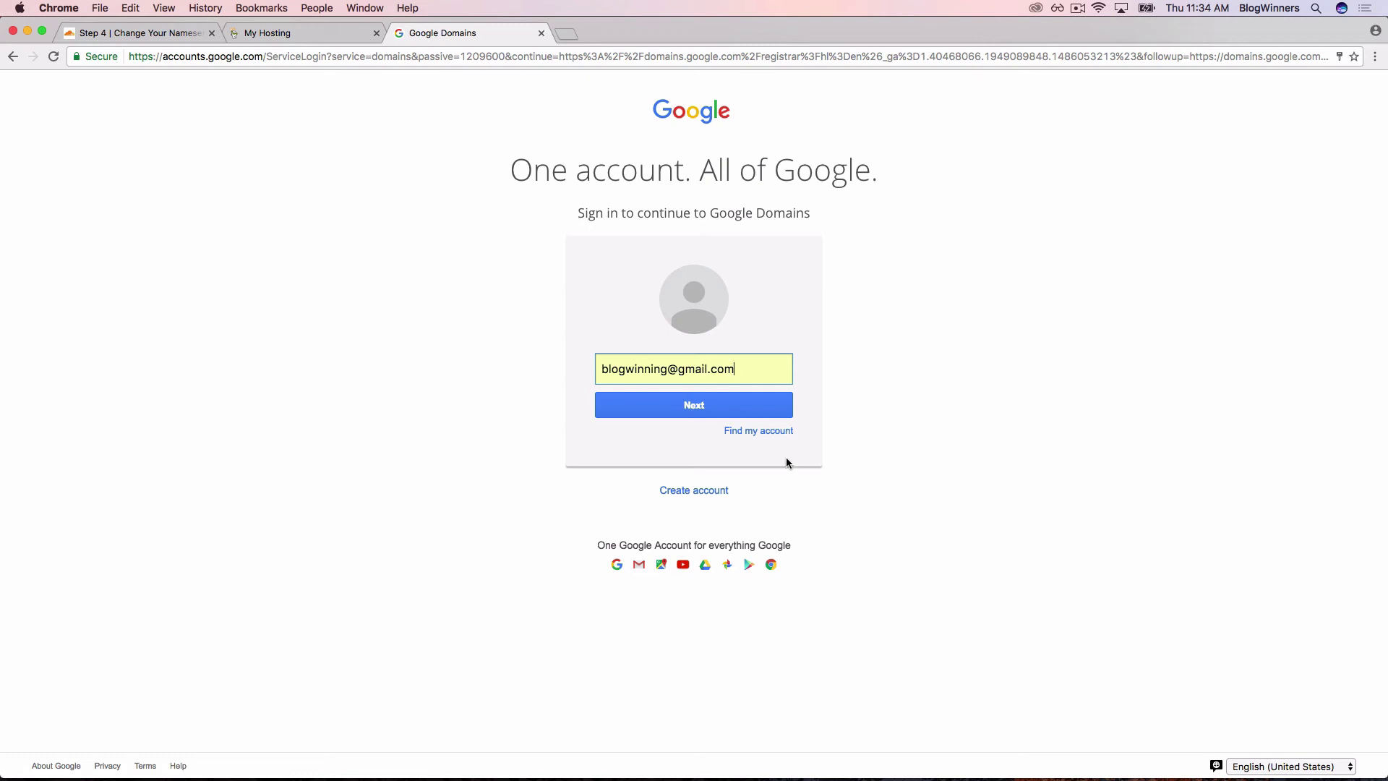
{"action": "left_click", "coordinate": [704, 404]}
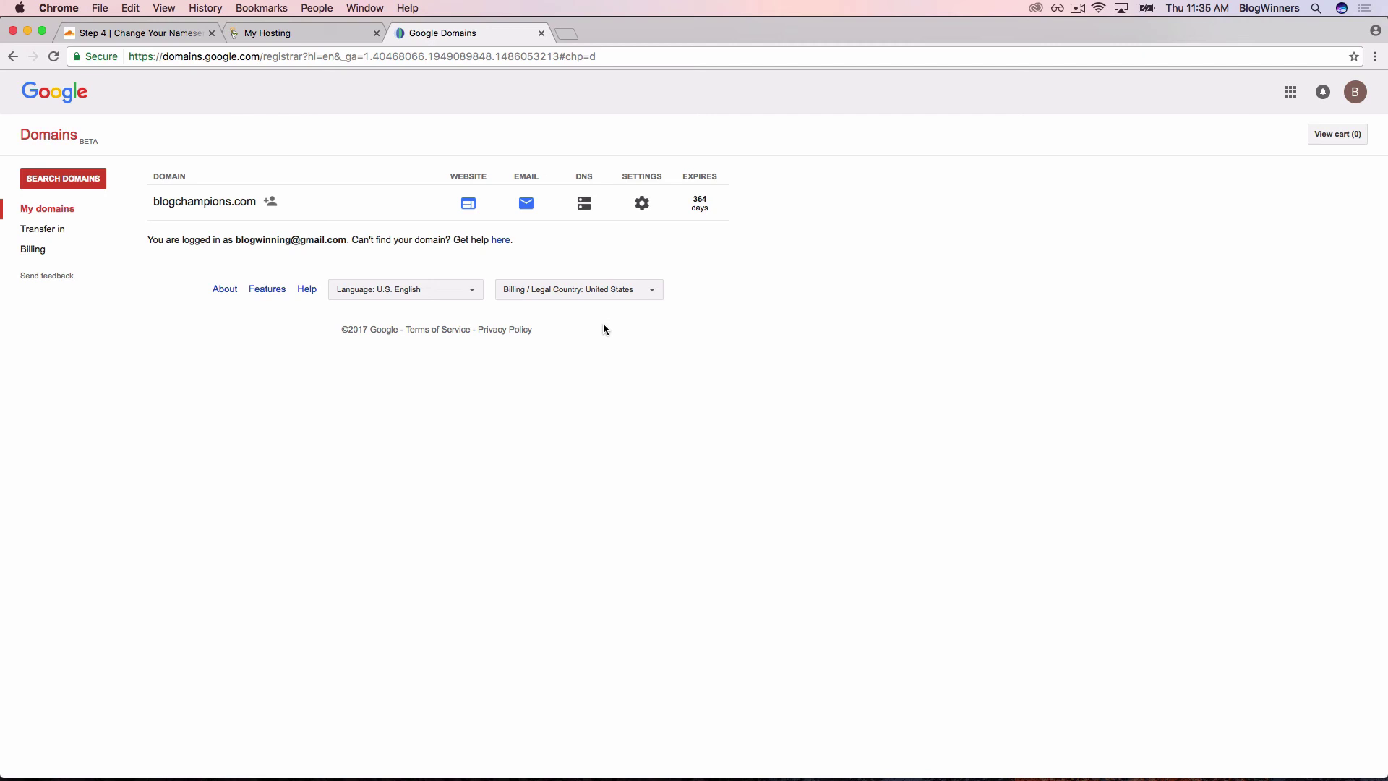
- Switch blogchampions.com's DNS to custom name servers and focus the first Name Server field
{"action": "left_click", "coordinate": [591, 201]}
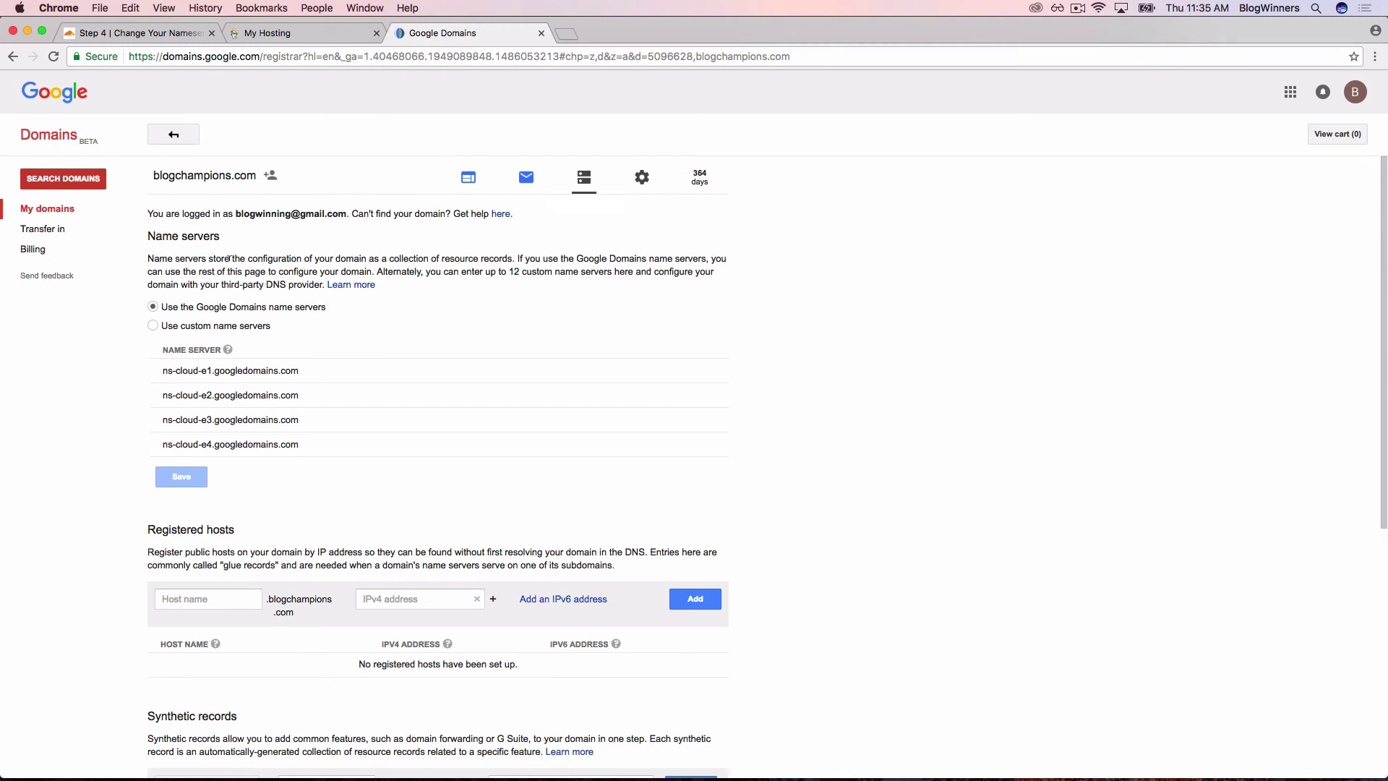
{"action": "left_click", "coordinate": [152, 326]}
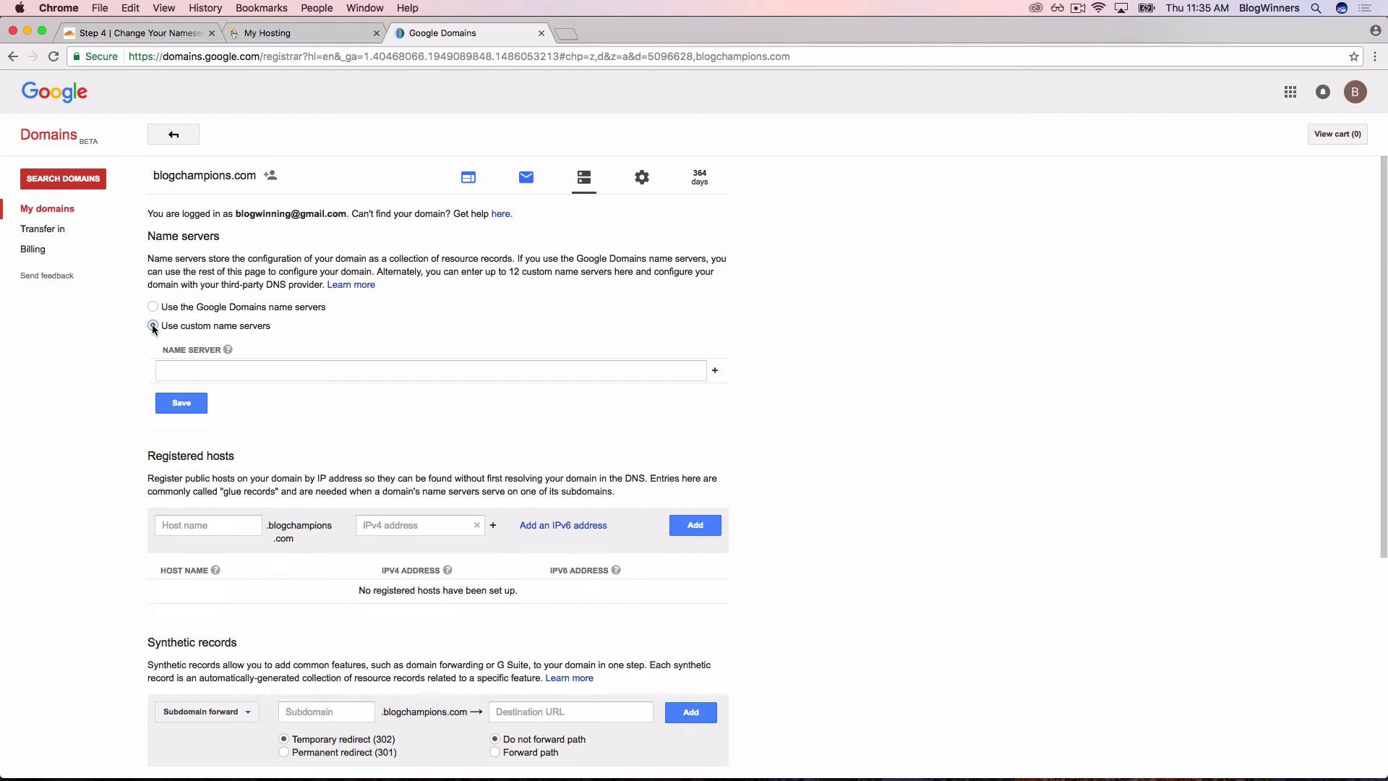
{"action": "left_click", "coordinate": [311, 370]}
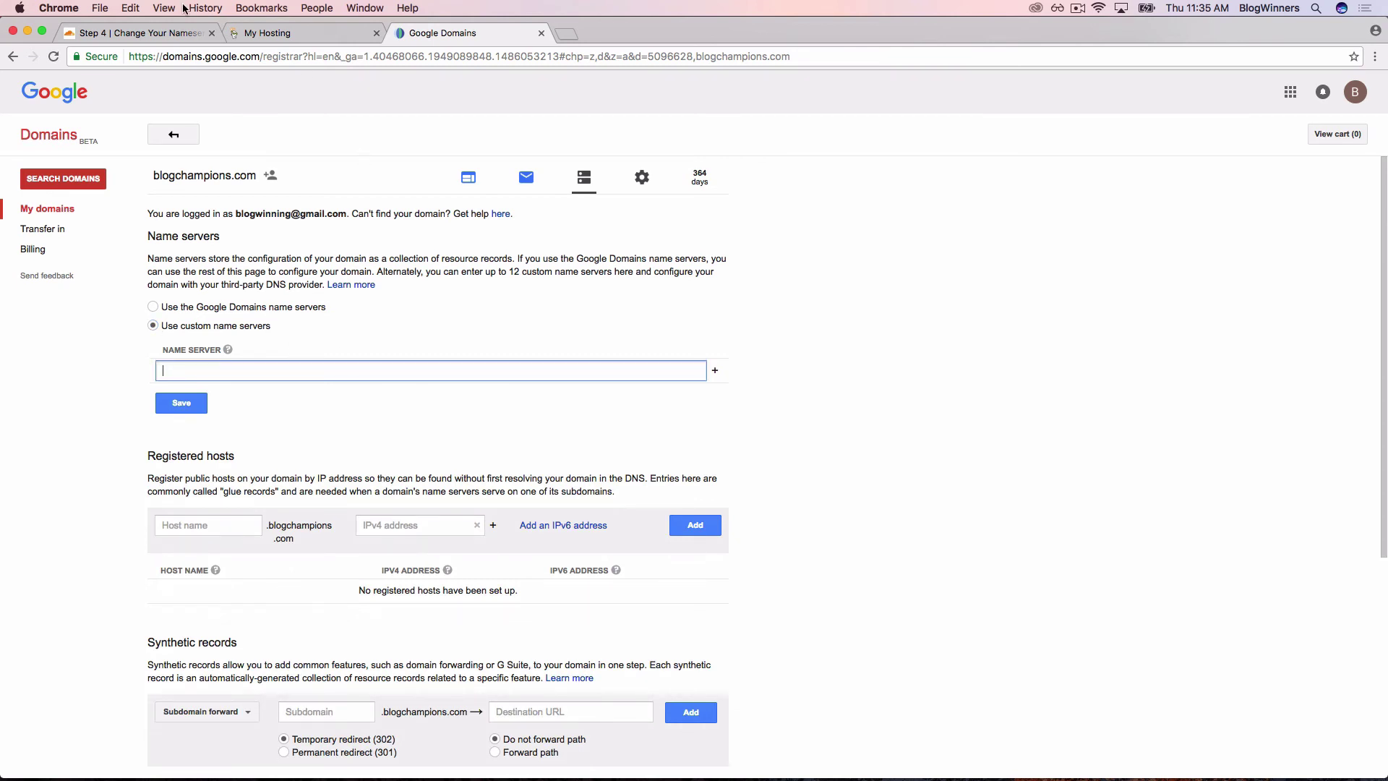
- Copy amanda.ns.cloudflare.com from Cloudflare into the first name server field, then add a second entry
{"action": "left_click", "coordinate": [130, 31]}
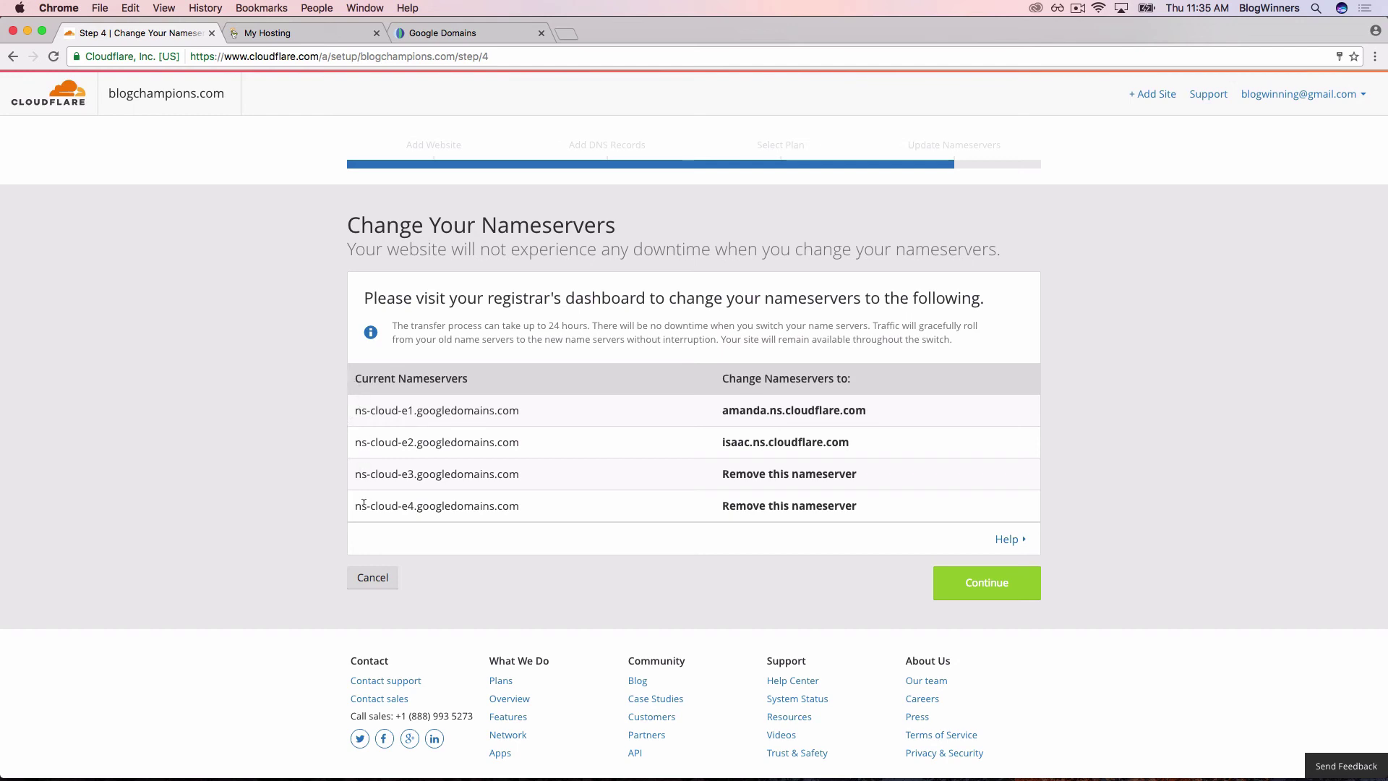
{"action": "left_click", "coordinate": [439, 35]}
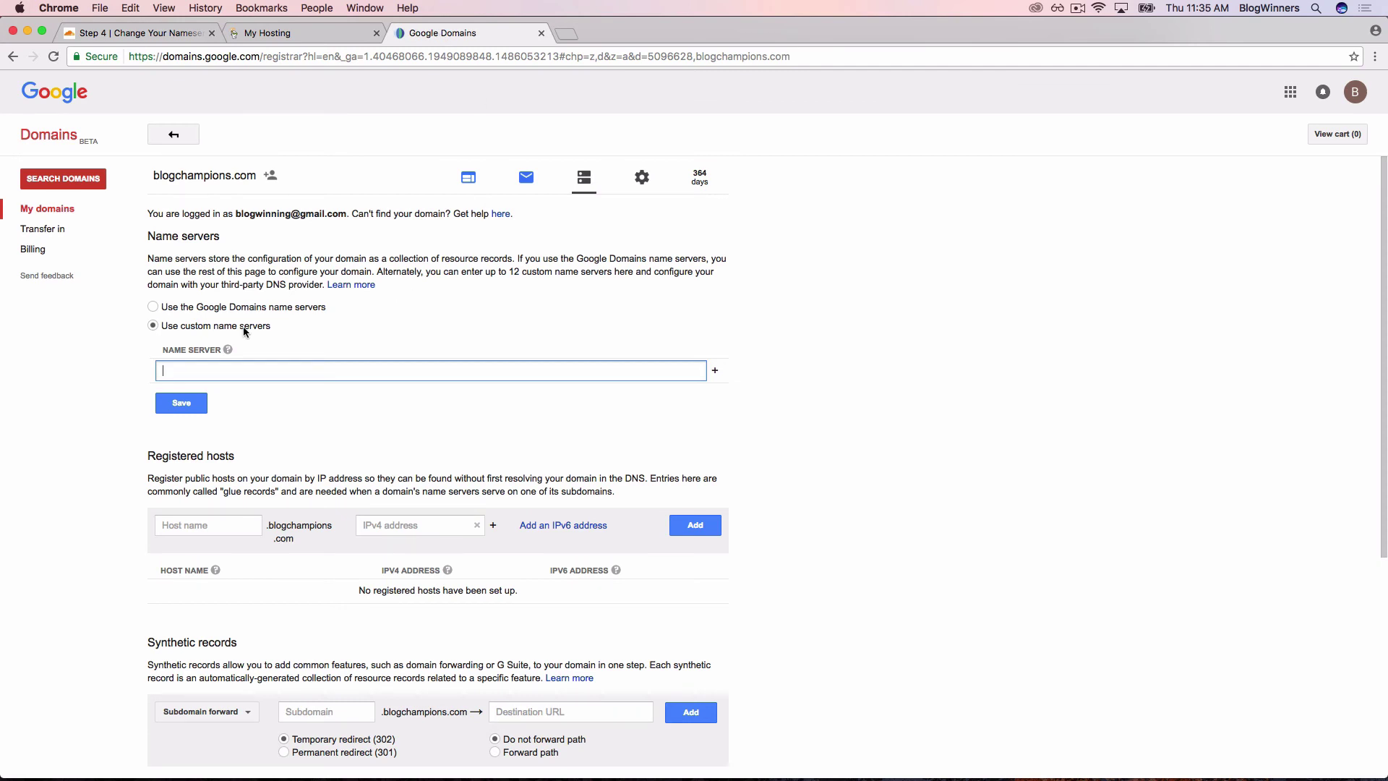
{"action": "left_click", "coordinate": [140, 32]}
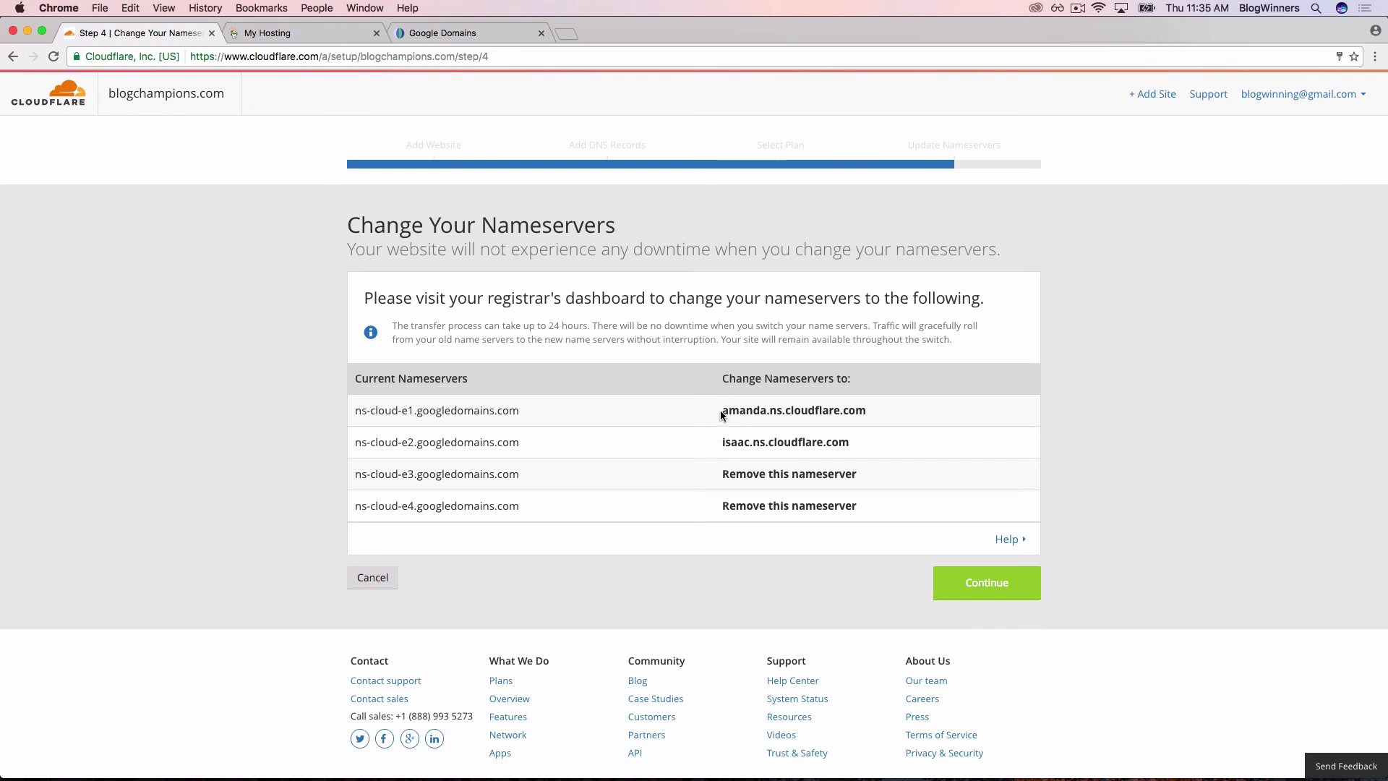
{"action": "left_click_drag", "start_coordinate": [720, 412], "coordinate": [871, 409]}
{"action": "key", "text": "super+c"}
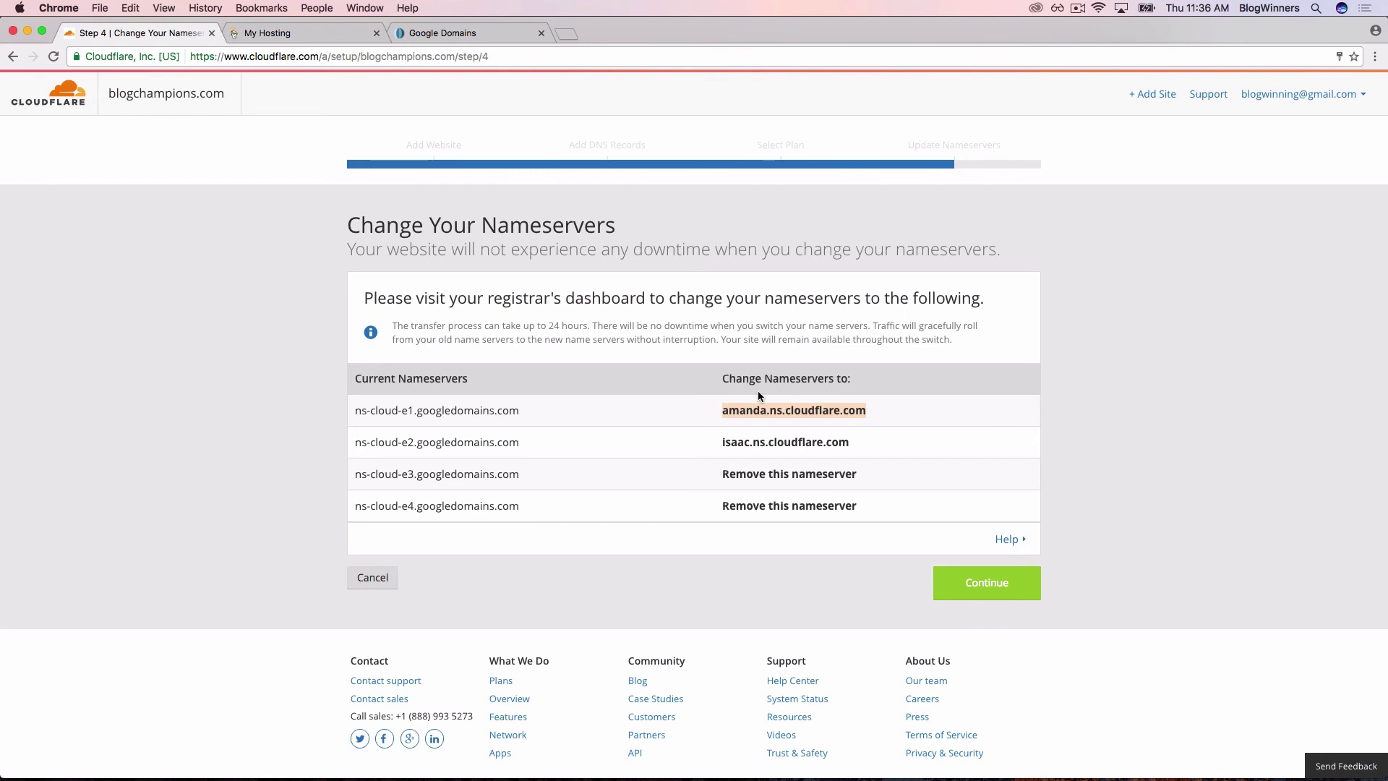
{"action": "left_click", "coordinate": [437, 34]}
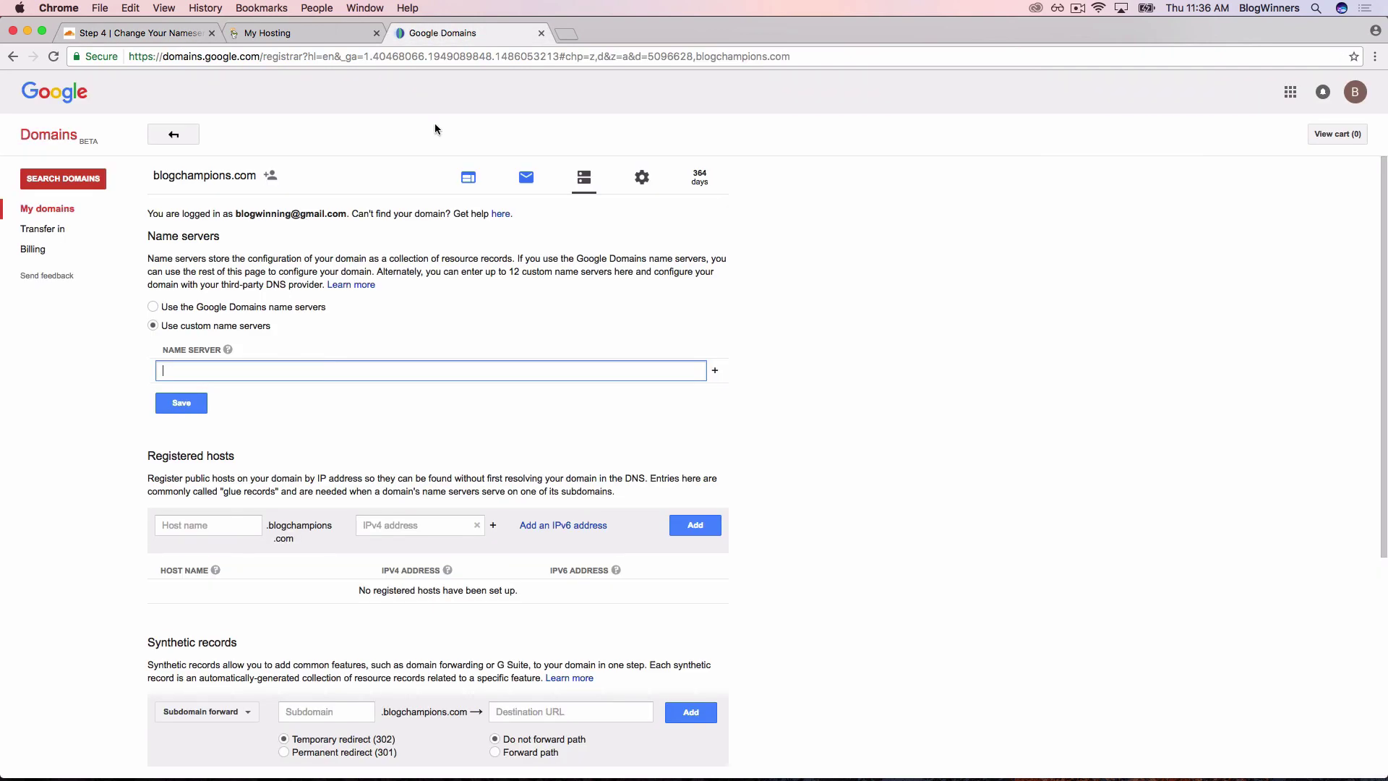
{"action": "key", "text": "super+v"}
{"action": "left_click", "coordinate": [715, 370]}
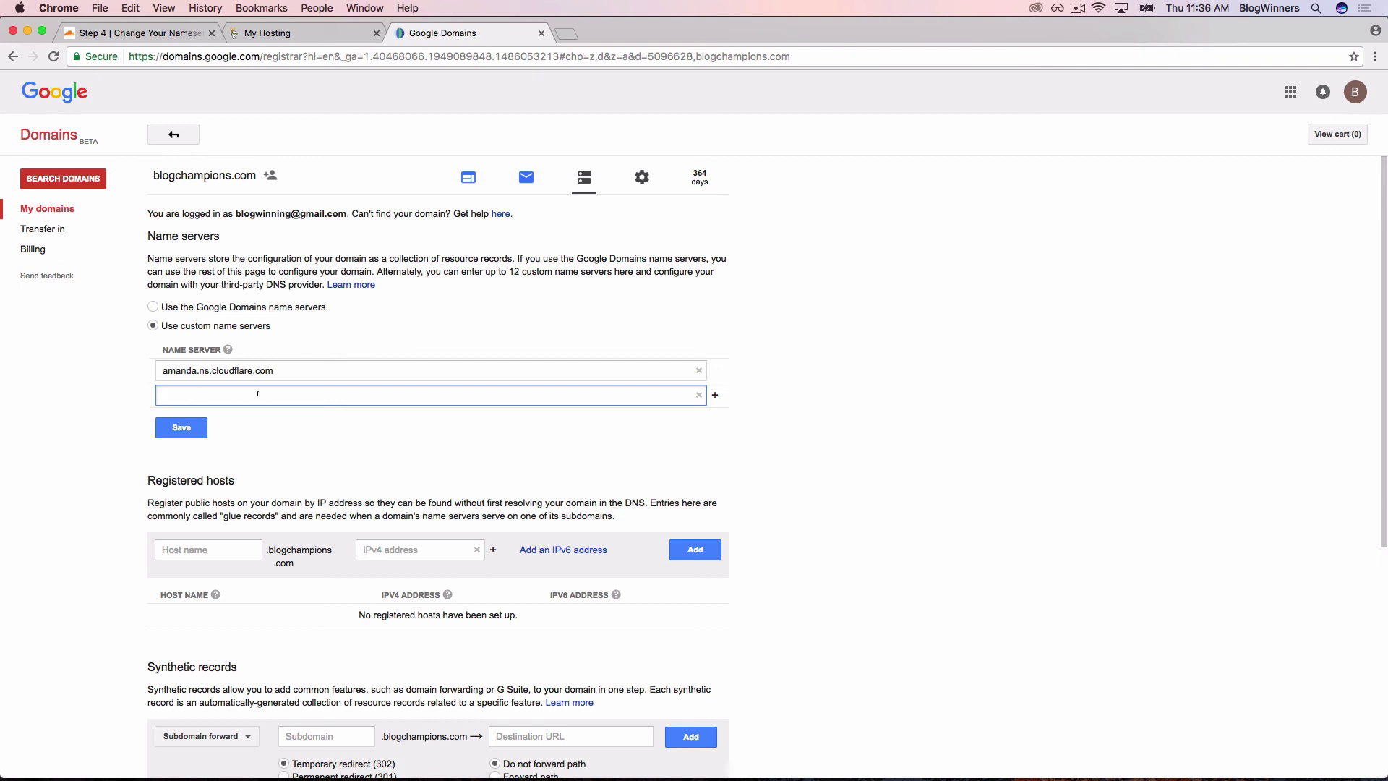
- Paste isaac.ns.cloudflare.com as the second name server and save both Cloudflare name servers
{"action": "left_click", "coordinate": [129, 33]}
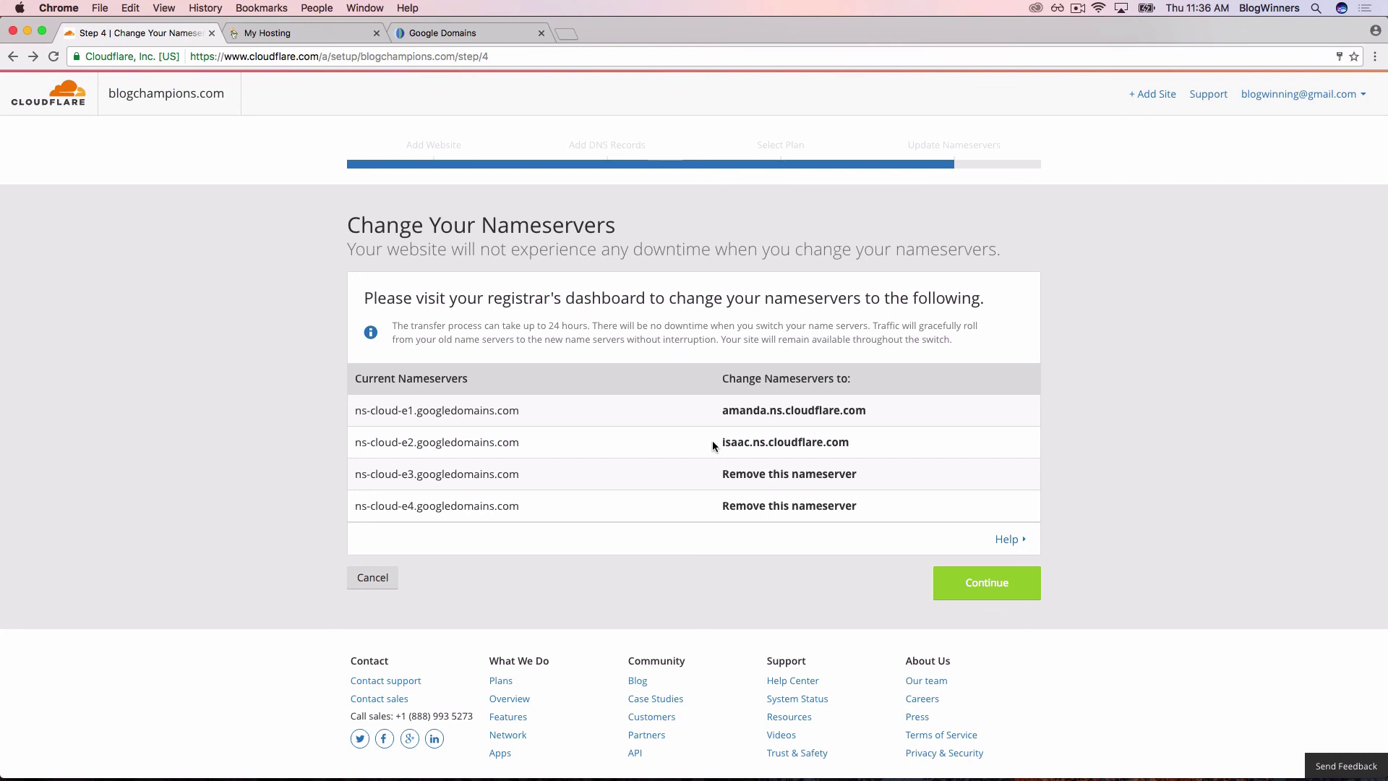
{"action": "left_click_drag", "start_coordinate": [712, 441], "coordinate": [857, 443]}
{"action": "key", "text": "super+c"}
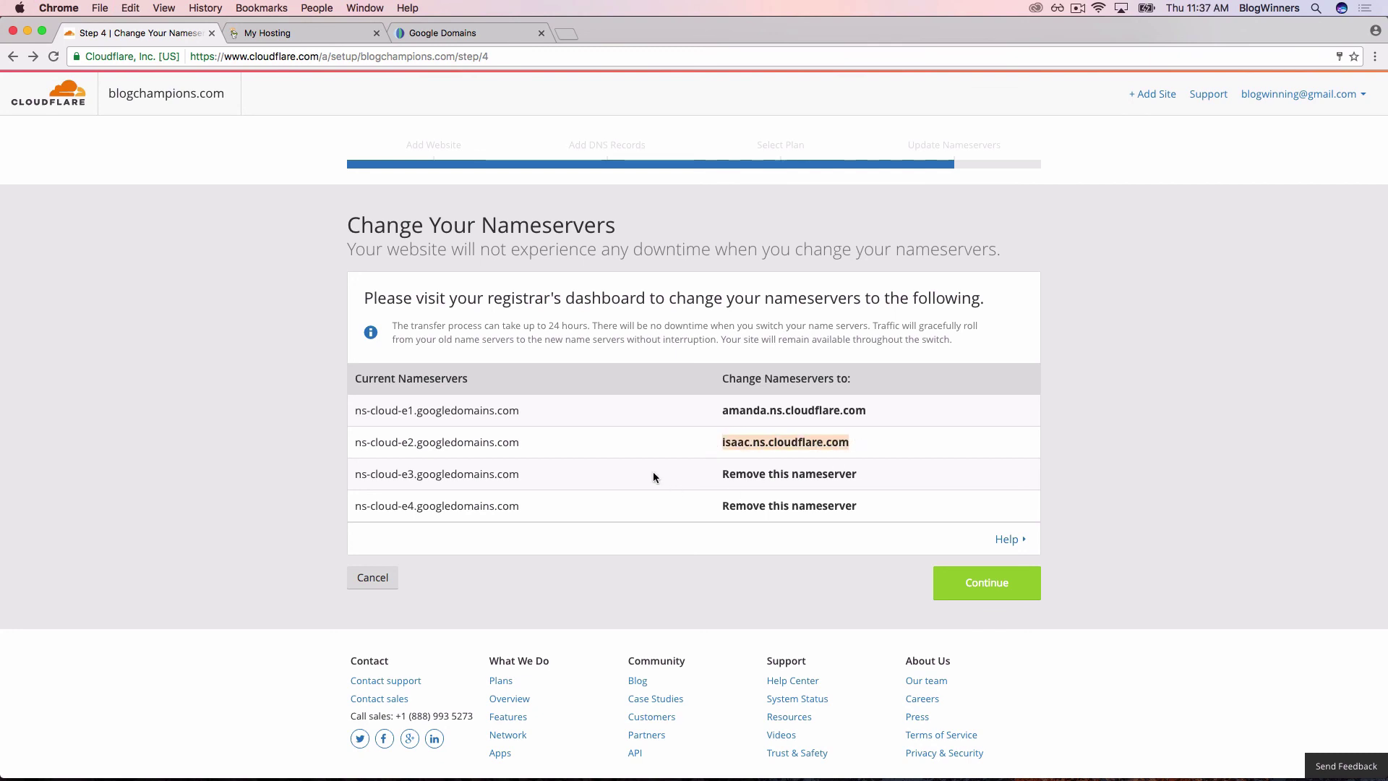
{"action": "left_click", "coordinate": [439, 34]}
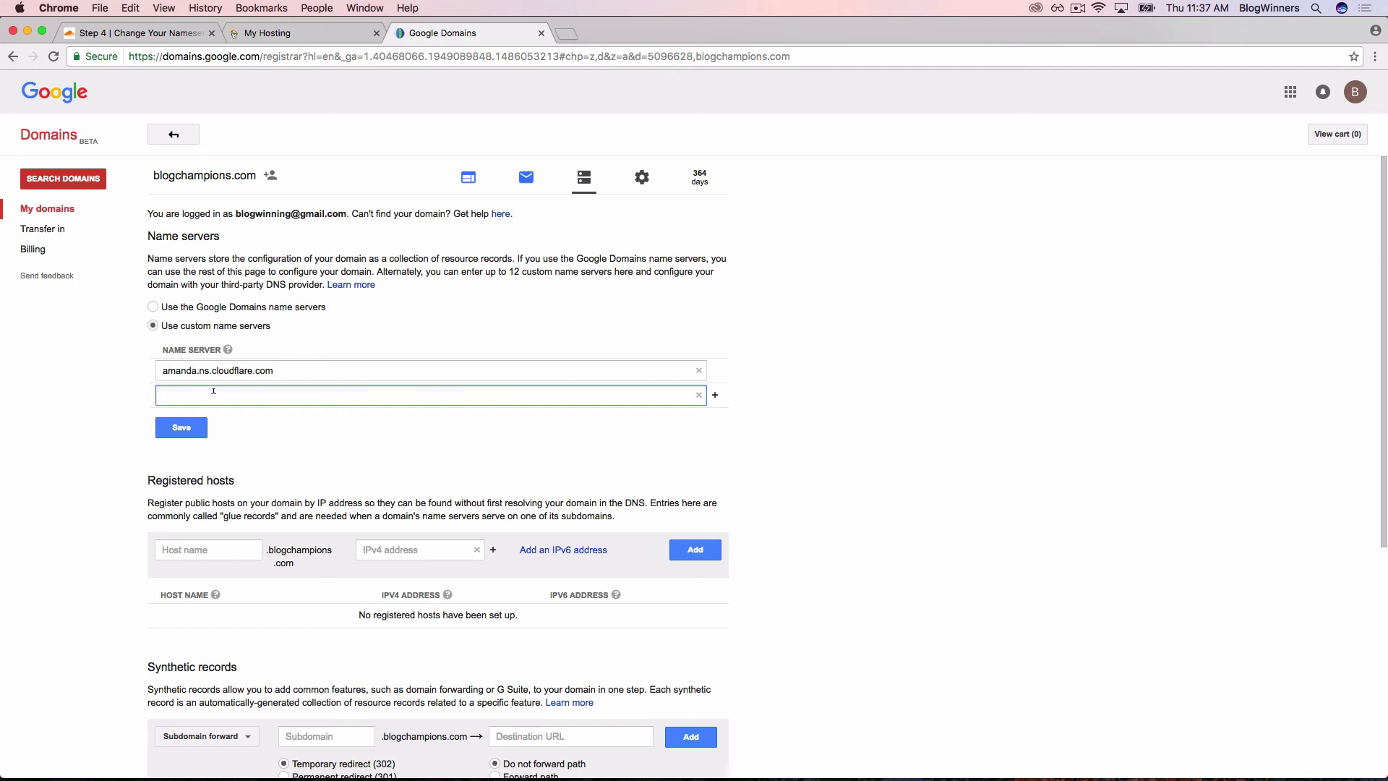
{"action": "key", "text": "super+v"}
{"action": "left_click", "coordinate": [173, 433]}
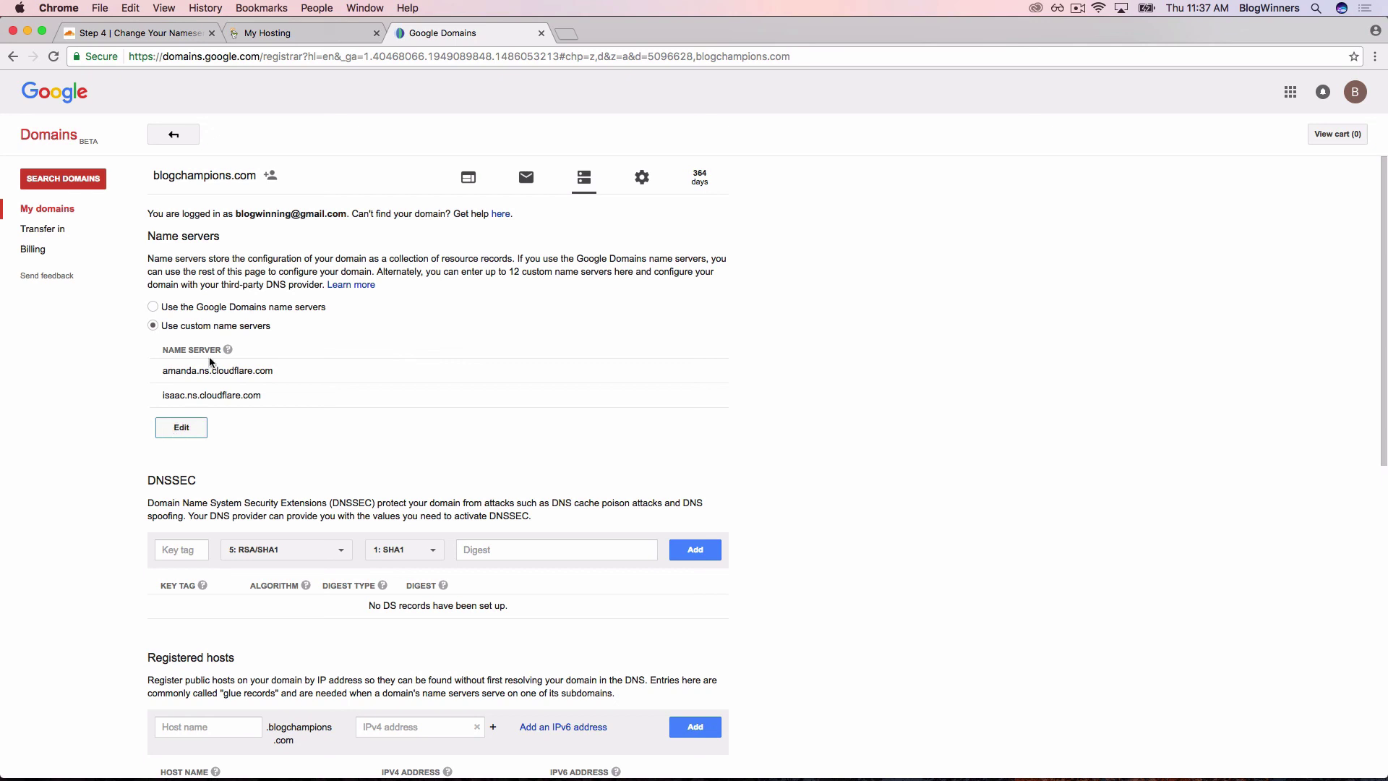
- Continue from Cloudflare's nameserver step to the blogchampions.com Overview showing status Pending
{"action": "left_click", "coordinate": [137, 33]}
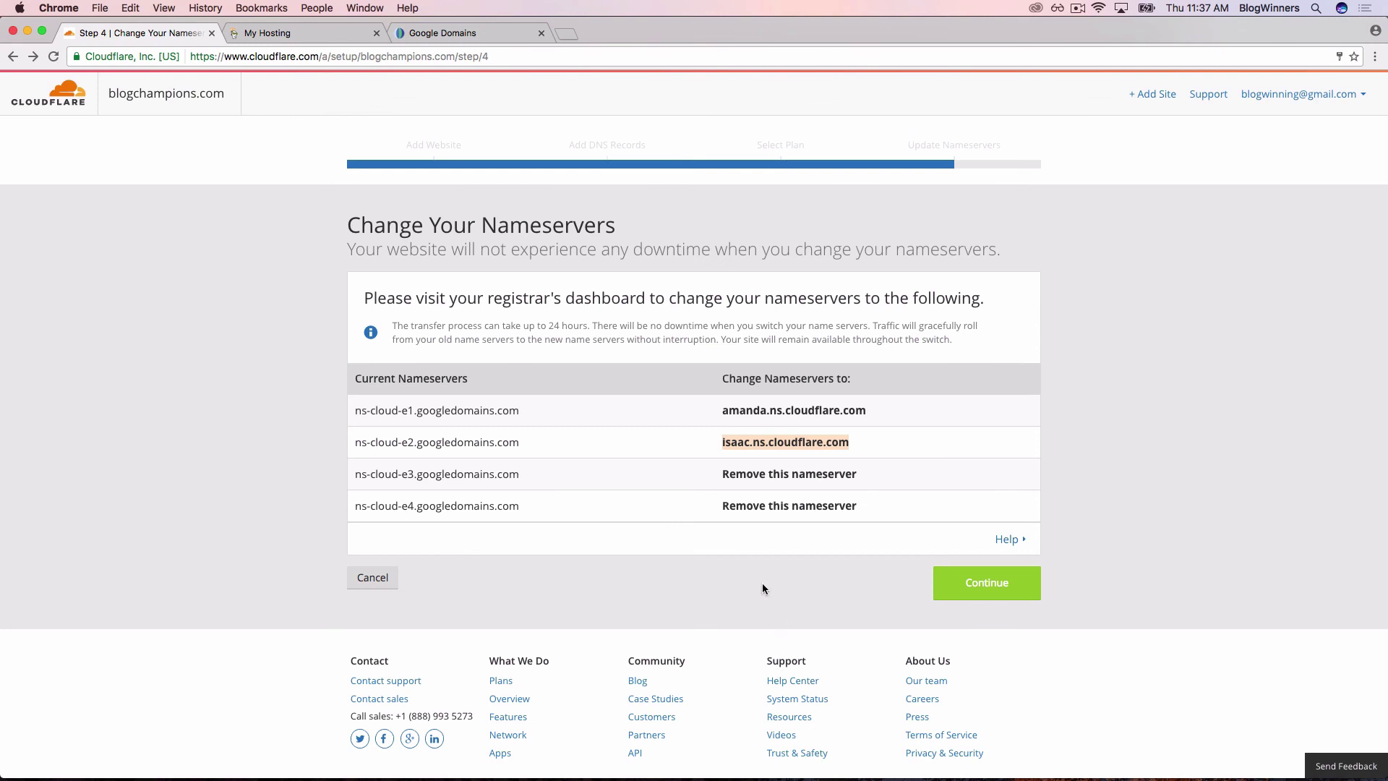
{"action": "left_click", "coordinate": [983, 589]}
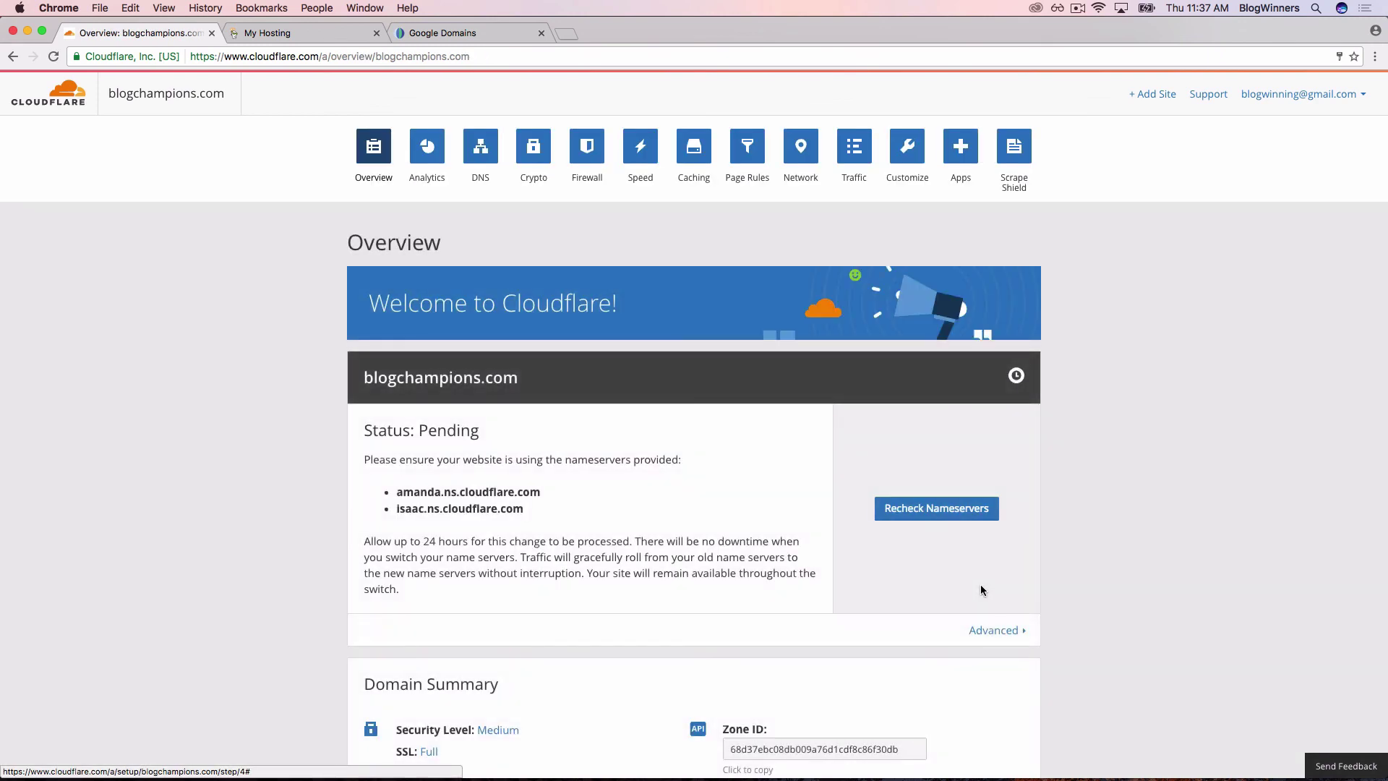